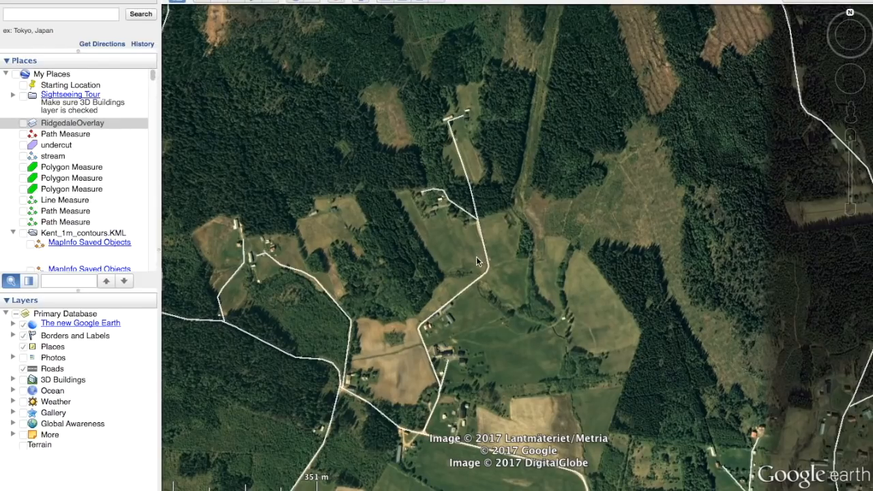
Show the RidgedaleOverlay contour map over the farm and view it from straight above
scroll(460, 265, up, 2)
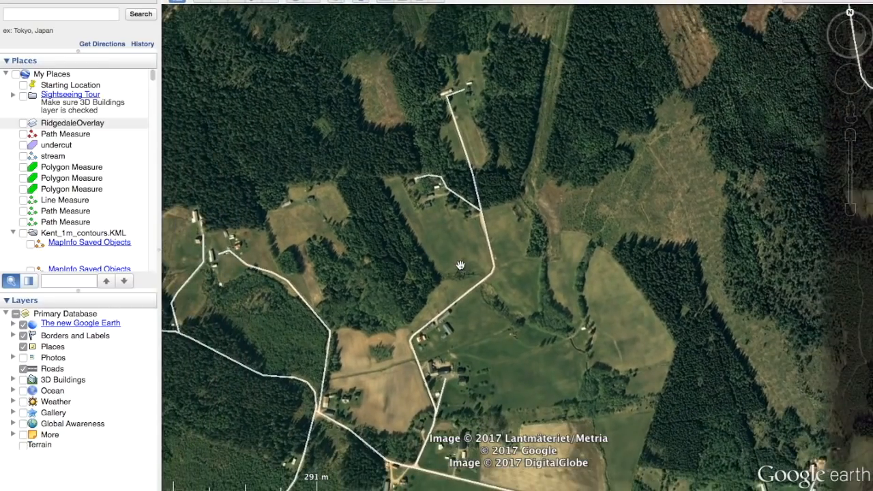
click(23, 123)
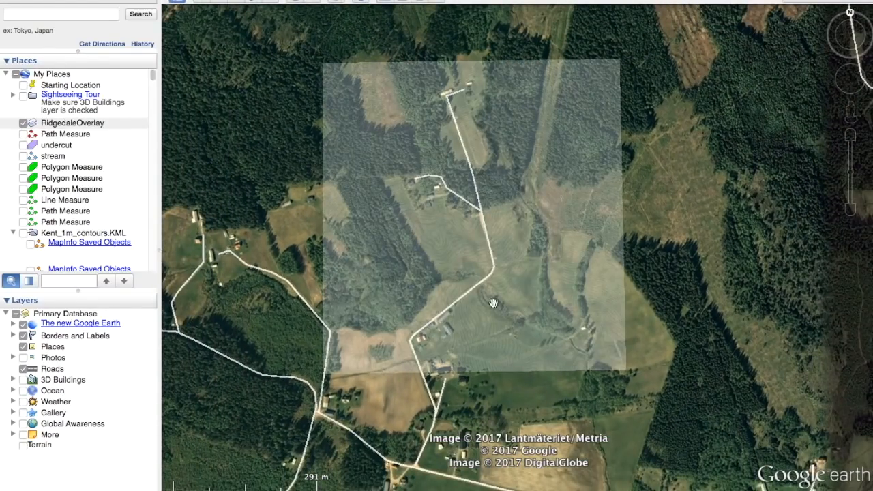
scroll(477, 339, up, 3)
scroll(576, 259, up, 2)
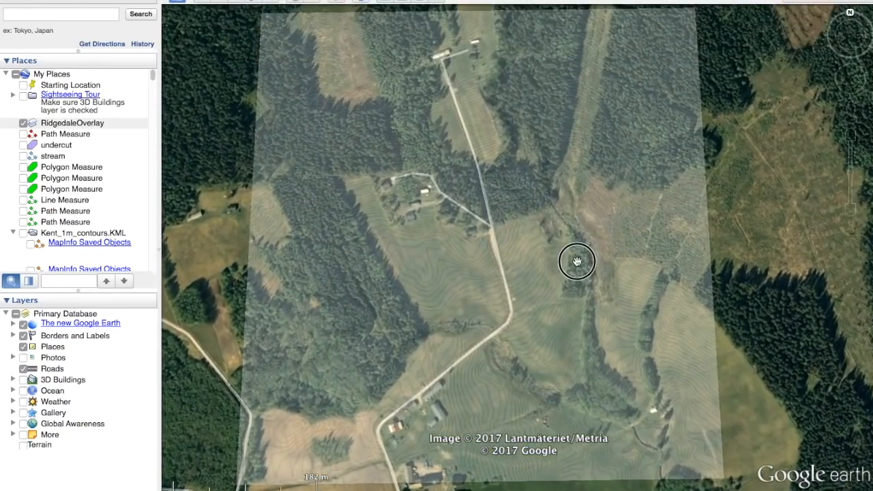
scroll(468, 350, up, 1)
scroll(468, 351, up, 2)
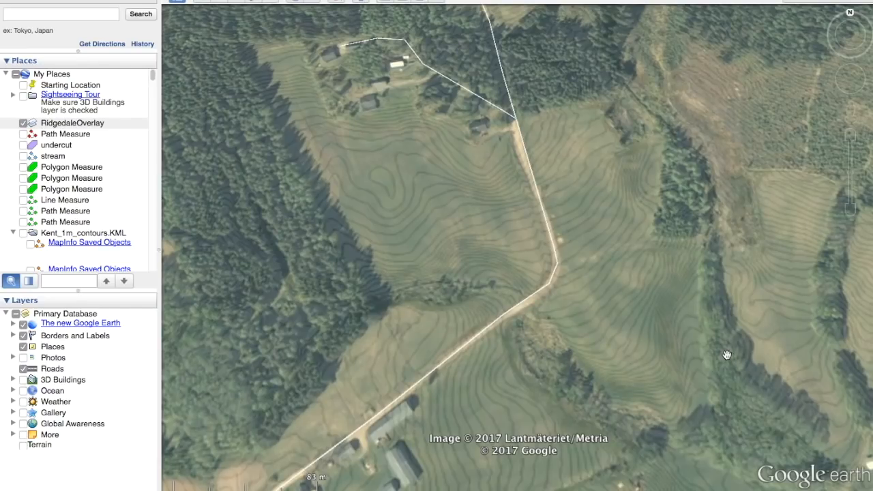
scroll(727, 355, down, 3)
scroll(693, 378, down, 3)
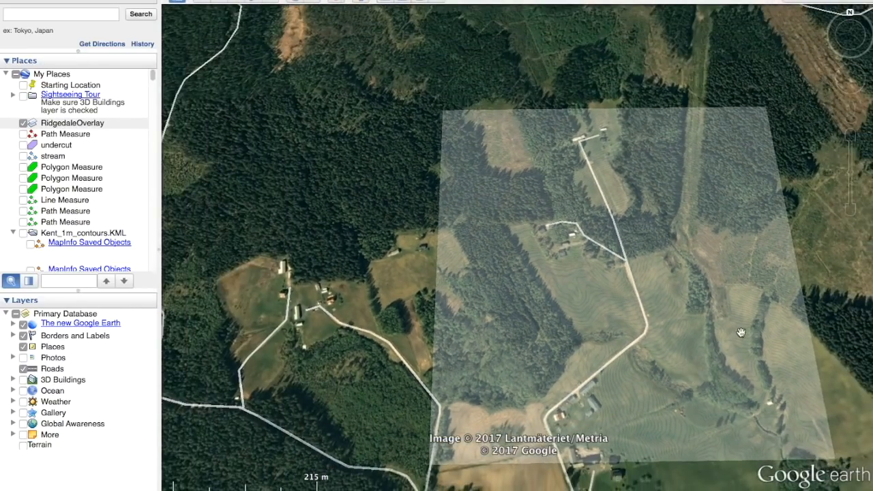
drag(742, 332, 653, 307)
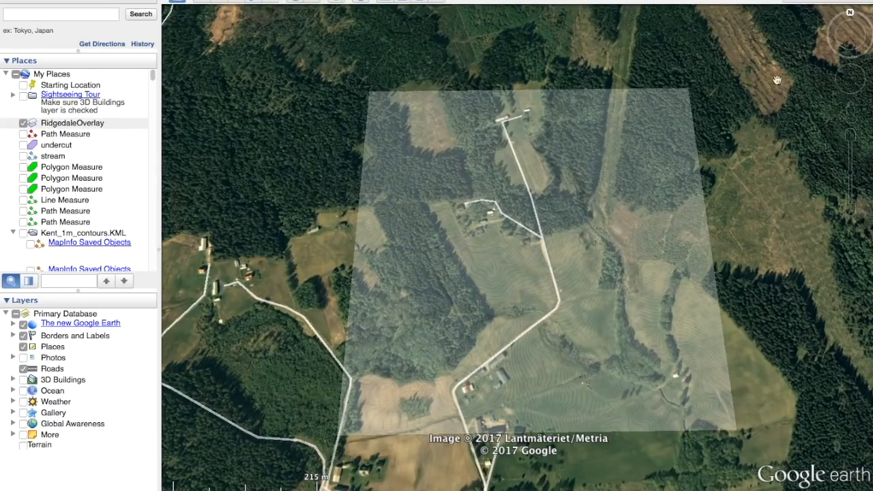
click(850, 49)
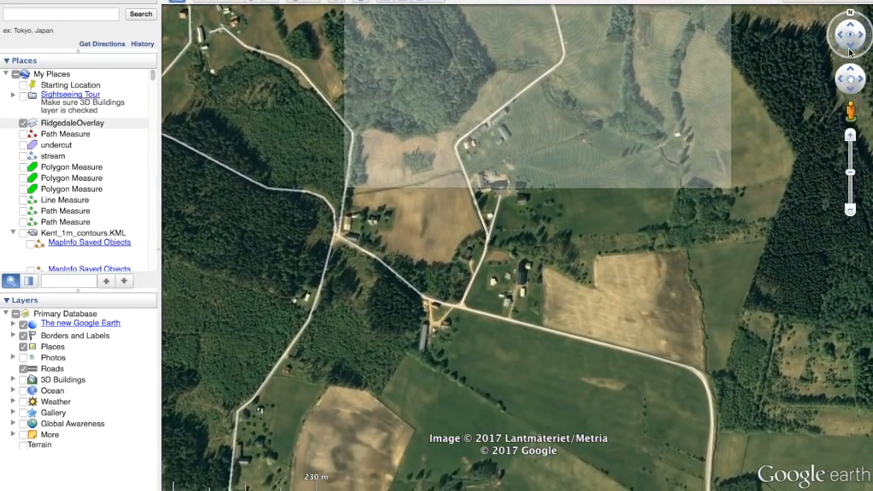
drag(731, 55, 681, 246)
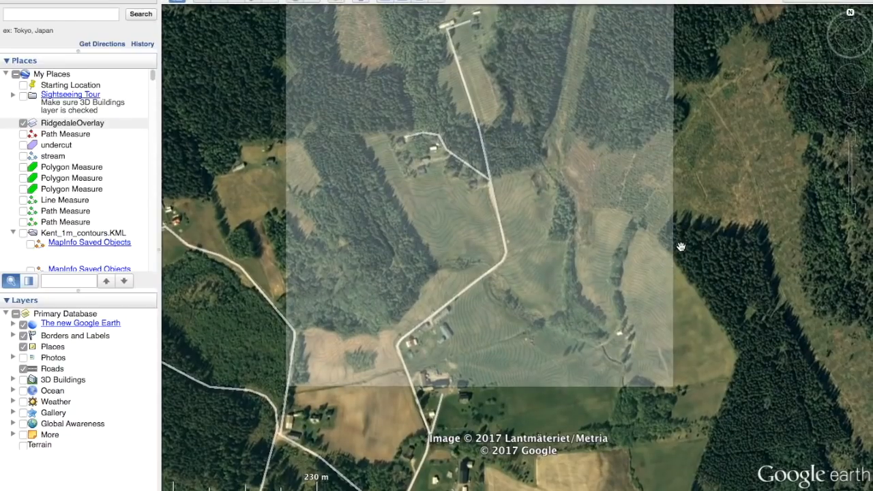
Compare the map with and without RidgedaleOverlay, and check the overlay's image link and transparency settings without changing them
click(24, 123)
click(23, 123)
right_click(49, 128)
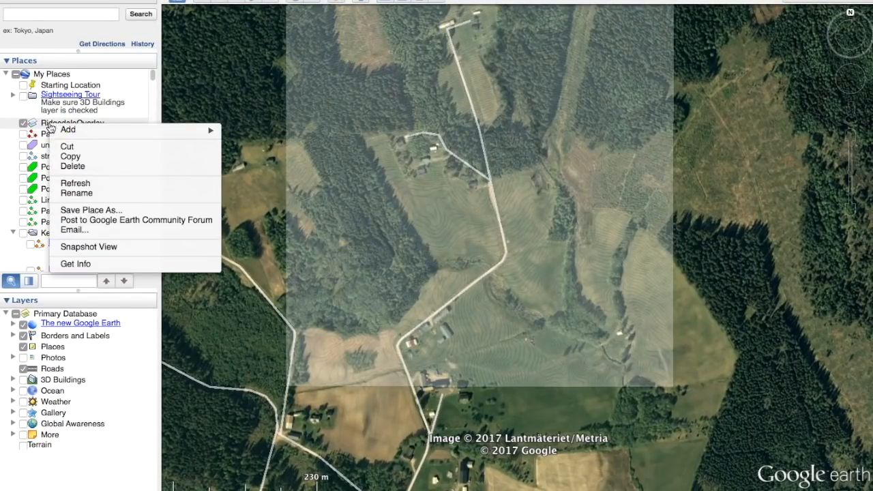
click(103, 264)
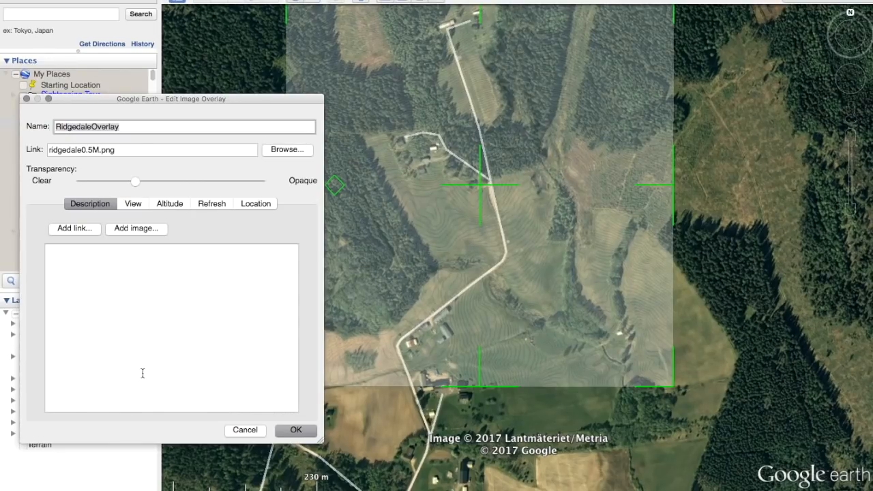
click(286, 430)
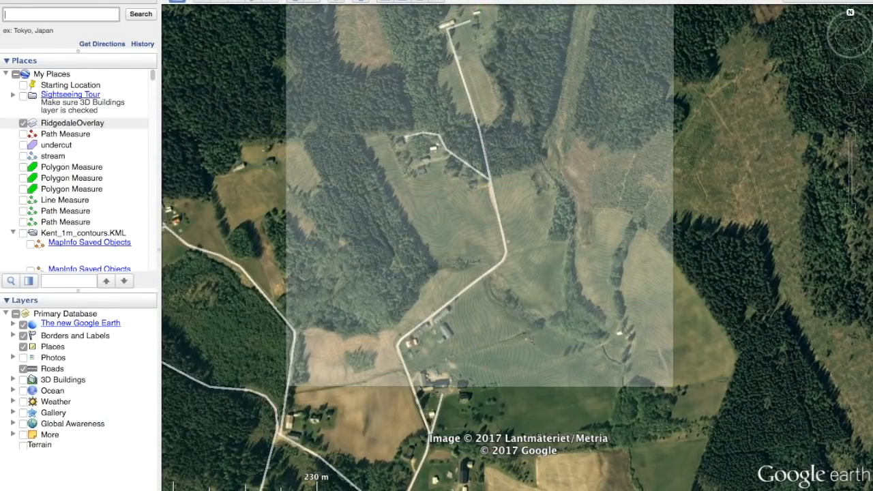
Measure a straight line in meters from the field below the northern houses across the road to the eastern tree strip, and clear it
click(359, 2)
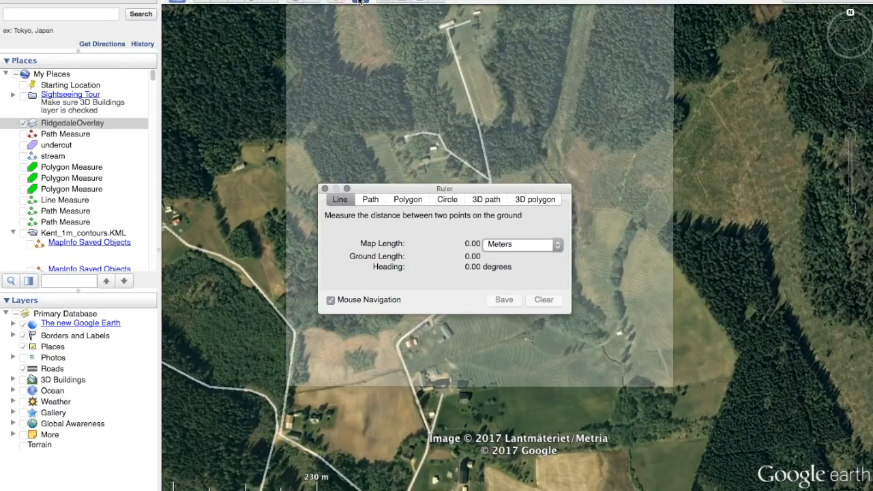
drag(375, 192, 87, 150)
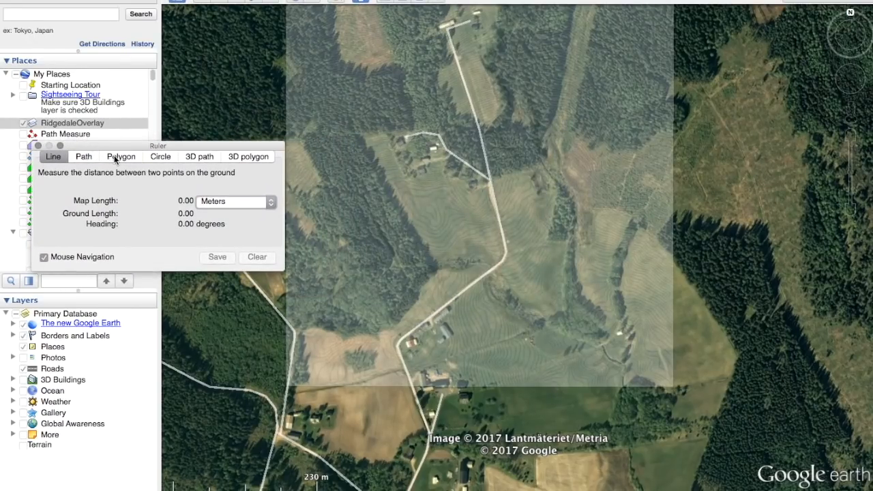
click(113, 156)
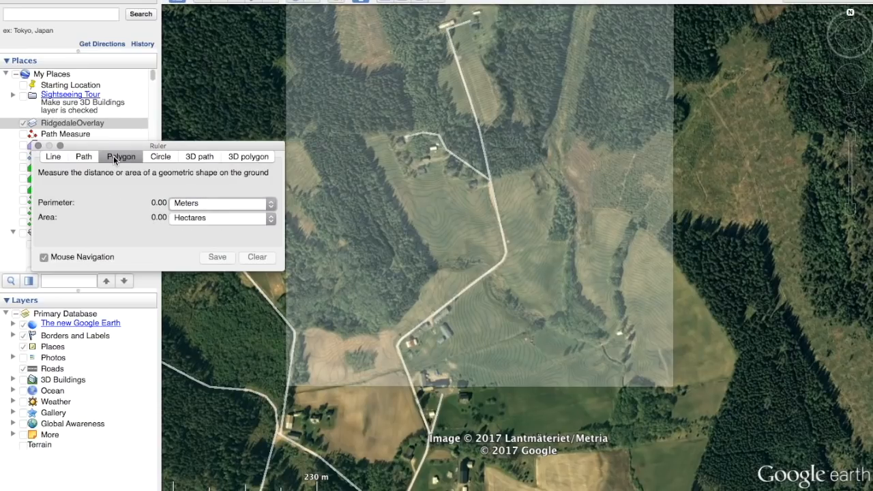
click(52, 158)
click(407, 174)
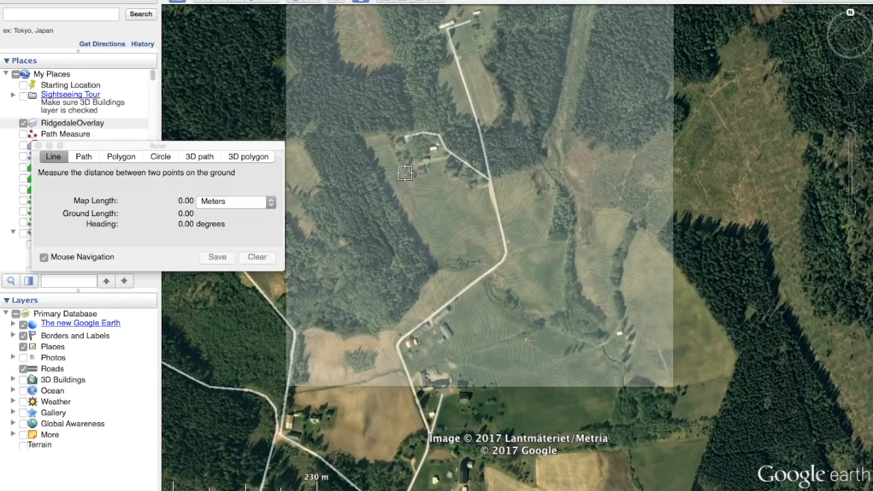
click(621, 287)
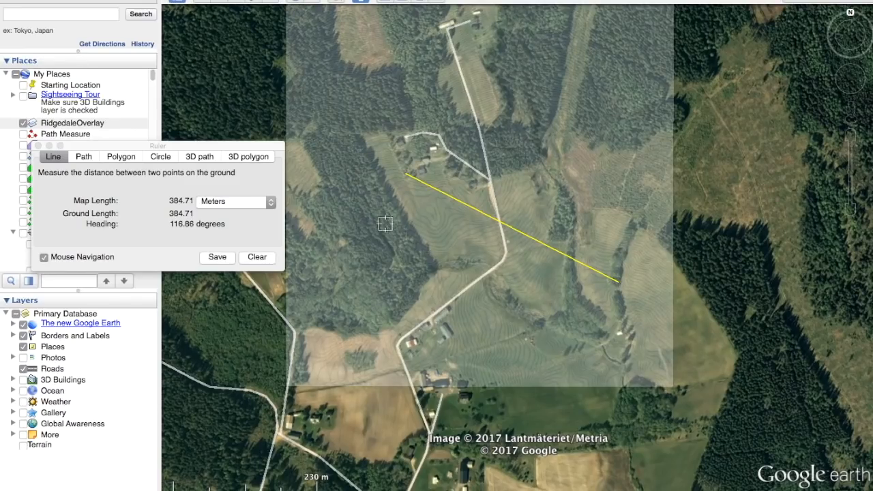
click(257, 257)
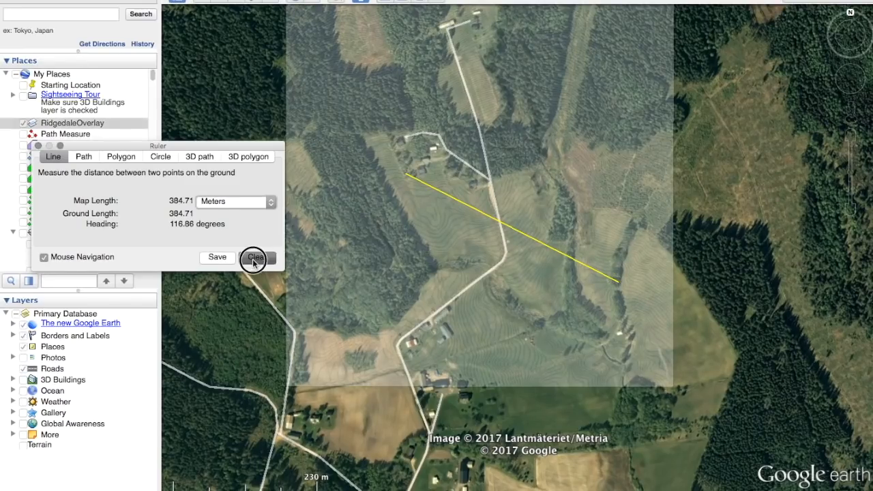
Trace a ruler path about 280 m long along the road, from beside the southern farm buildings to just past the bend
click(89, 157)
click(407, 371)
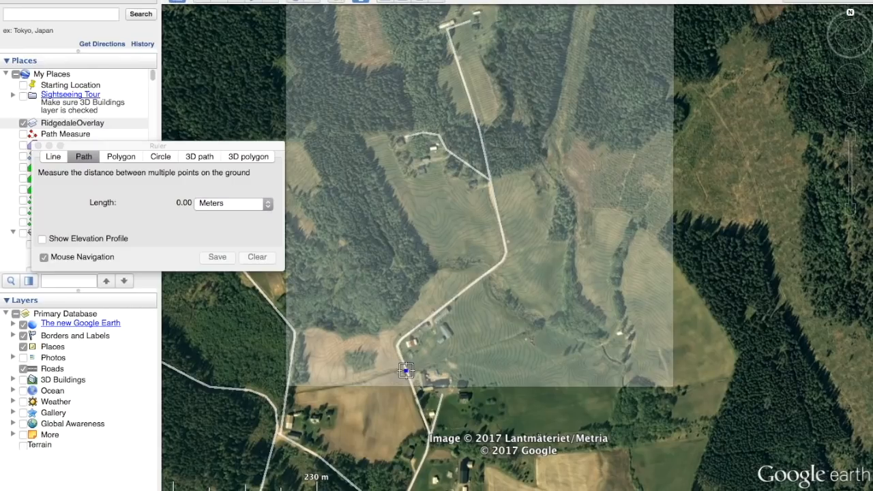
click(401, 339)
click(445, 311)
click(501, 260)
click(503, 247)
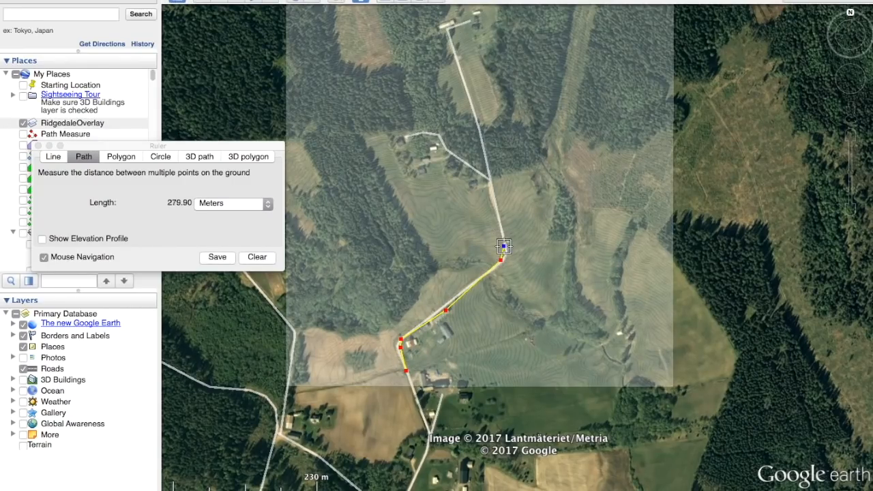
Start saving the traced road path as a place, keeping its line red and setting the line width to 4.7
click(220, 256)
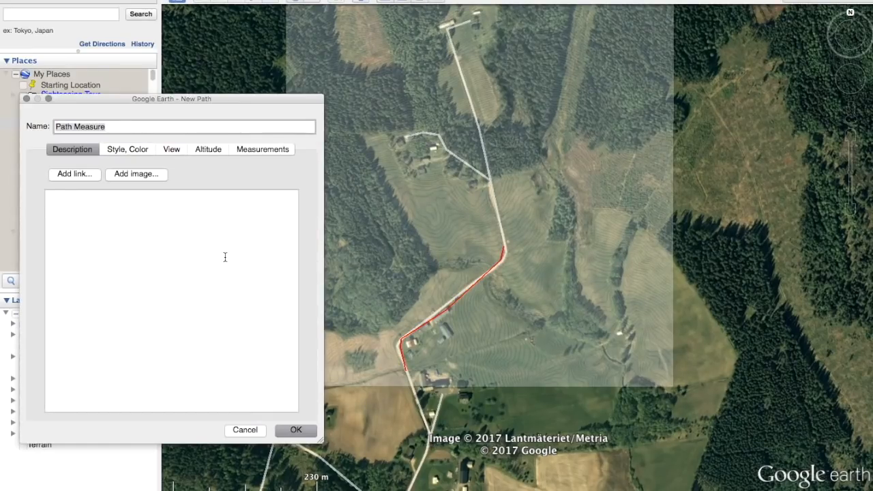
click(131, 150)
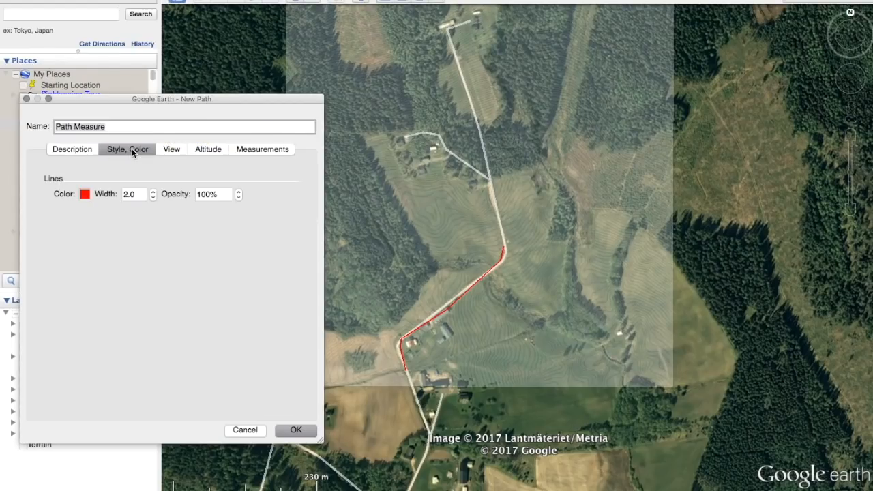
click(84, 196)
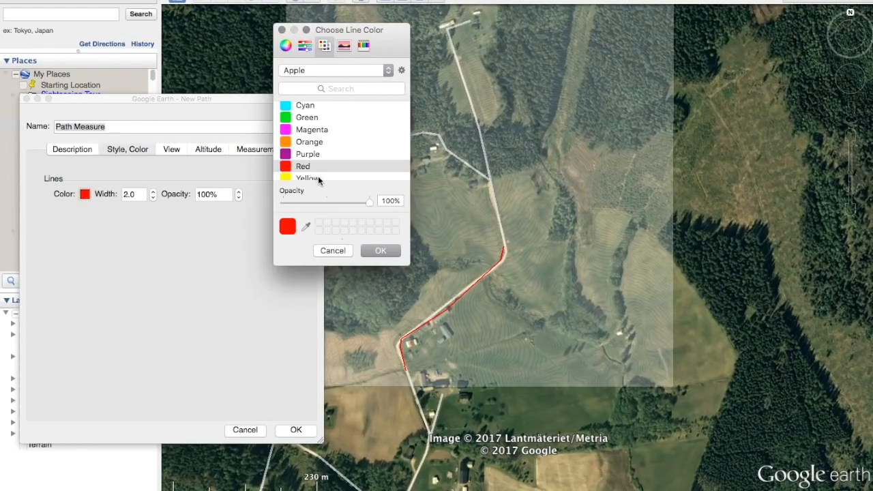
click(379, 251)
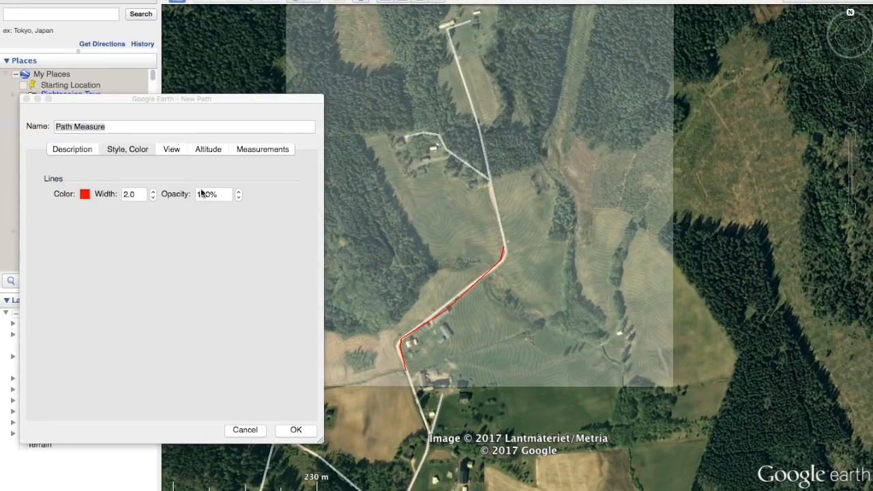
click(151, 193)
drag(153, 192, 153, 194)
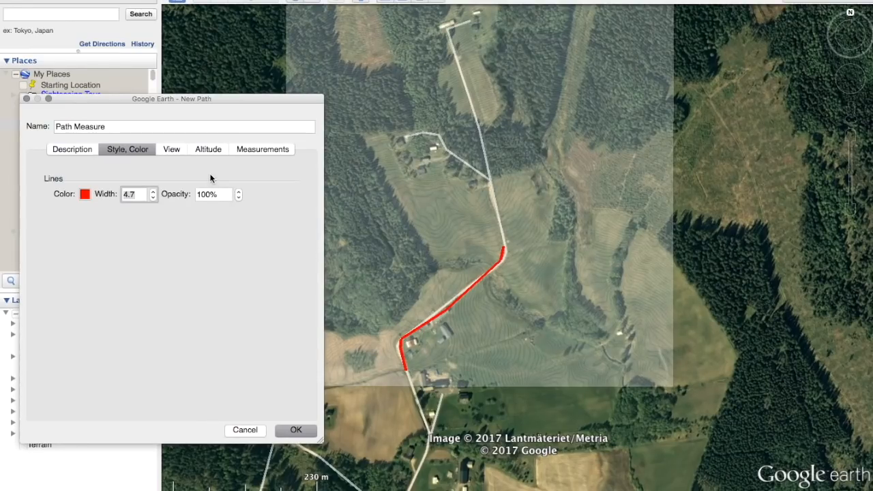
Name the new path "road" and finish saving it
click(103, 125)
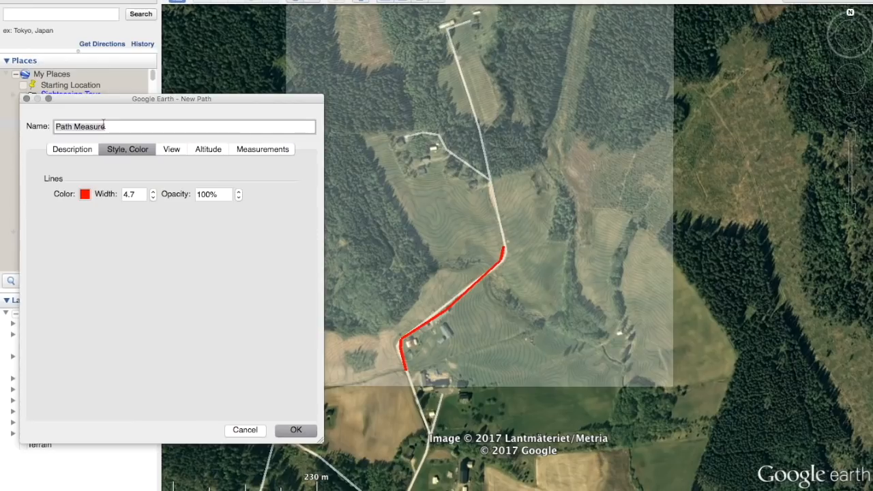
text(road)
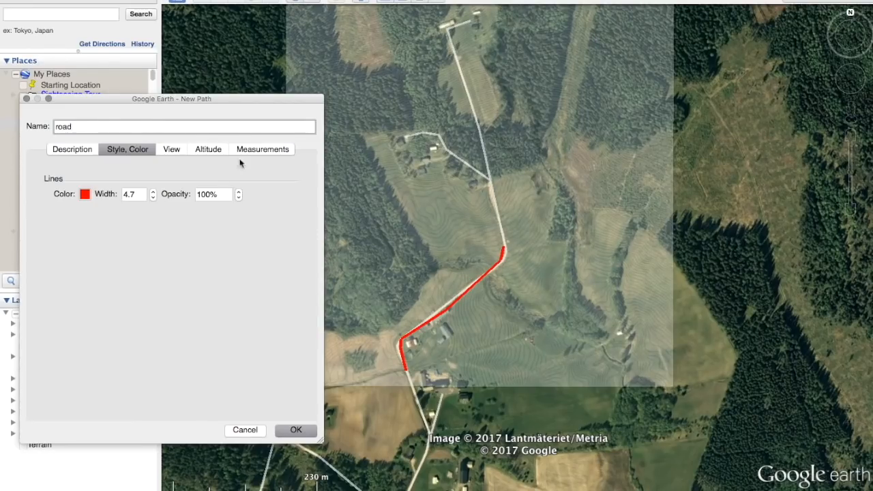
click(297, 430)
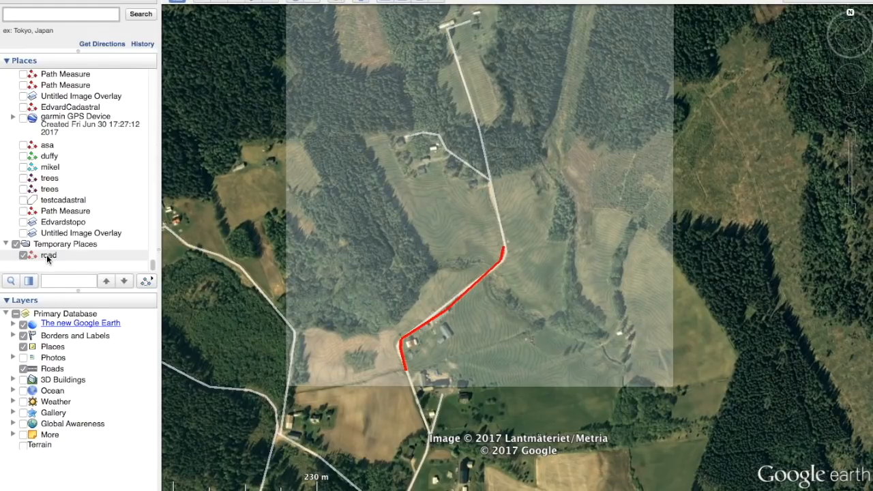
Store the road path permanently in My Places and hide it on the map
right_click(47, 258)
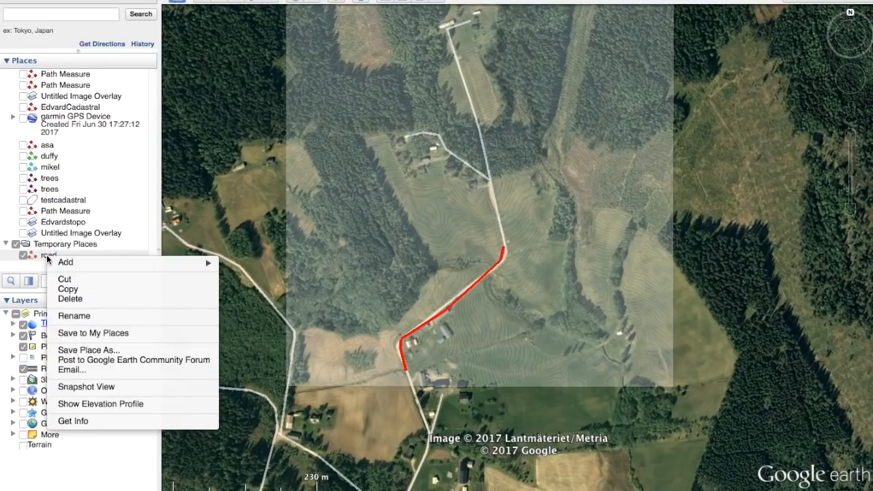
click(98, 333)
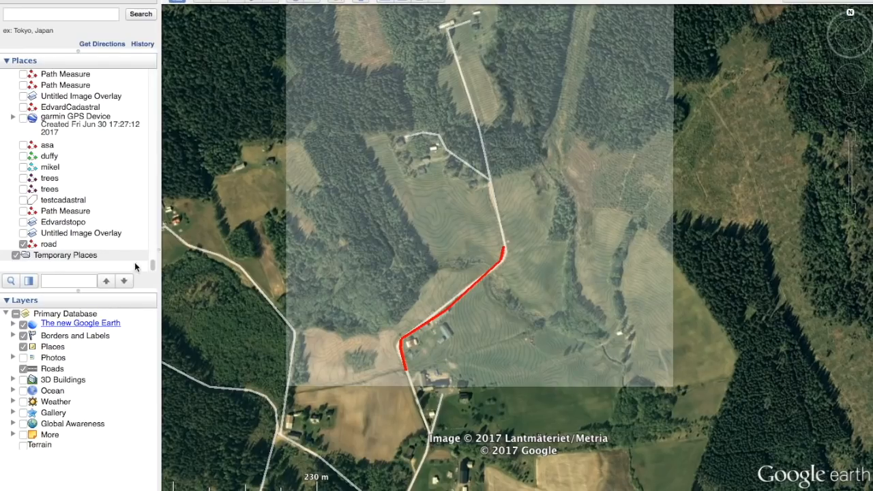
click(23, 243)
click(24, 244)
click(23, 245)
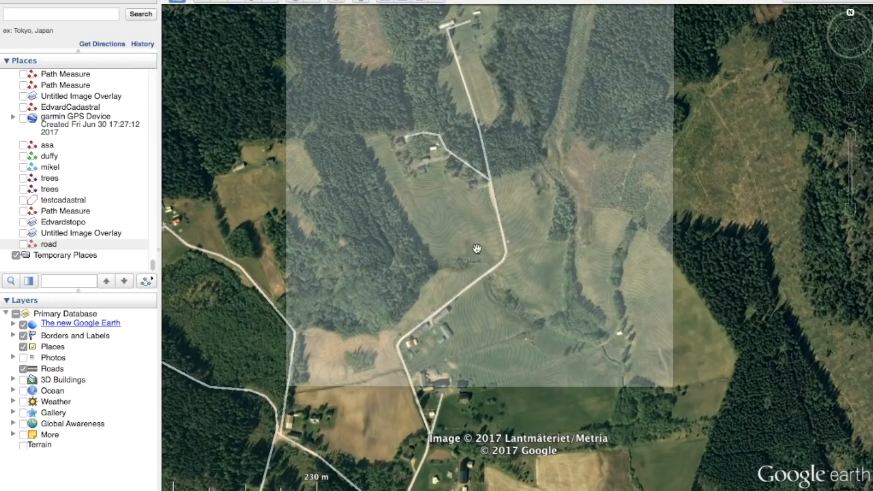
Trace a ruler path about 122 m long, in meters, across the contoured field east of the road bend
scroll(518, 262, up, 2)
scroll(518, 262, up, 3)
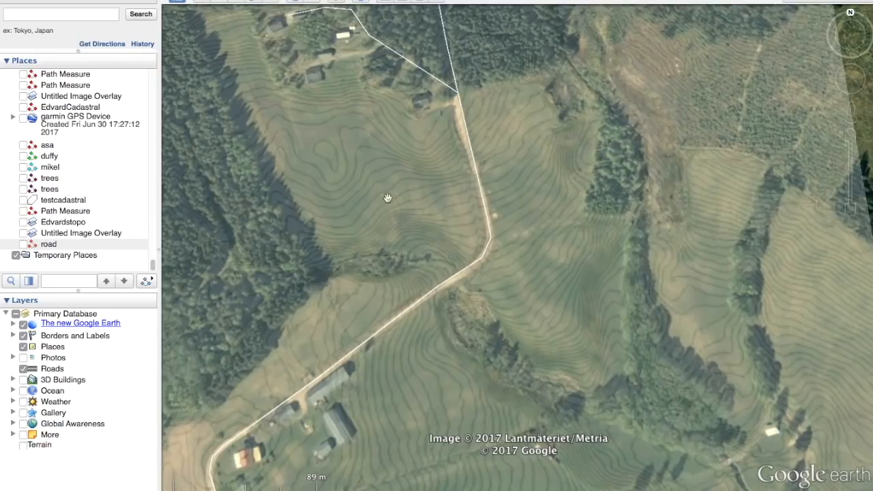
click(361, 4)
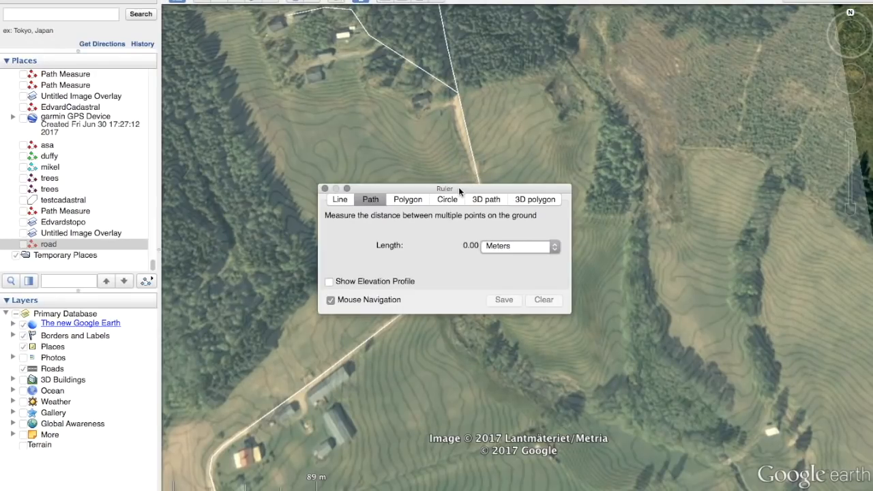
drag(464, 191, 196, 233)
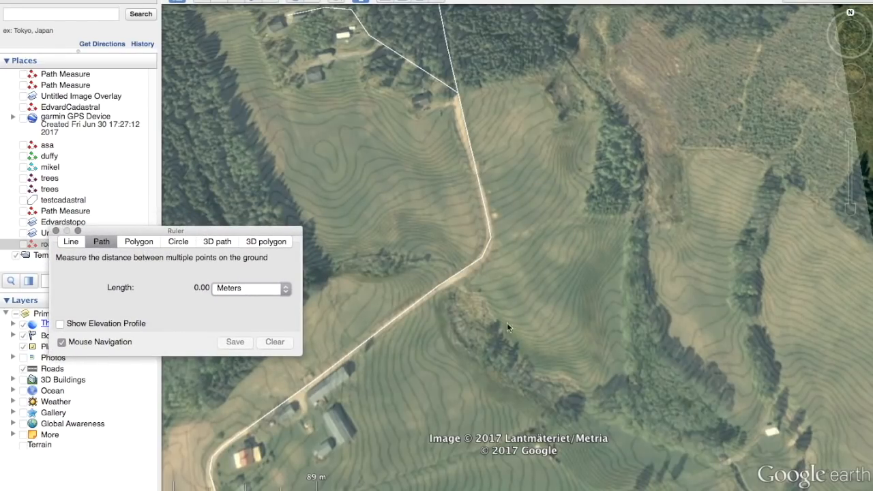
click(489, 293)
click(514, 305)
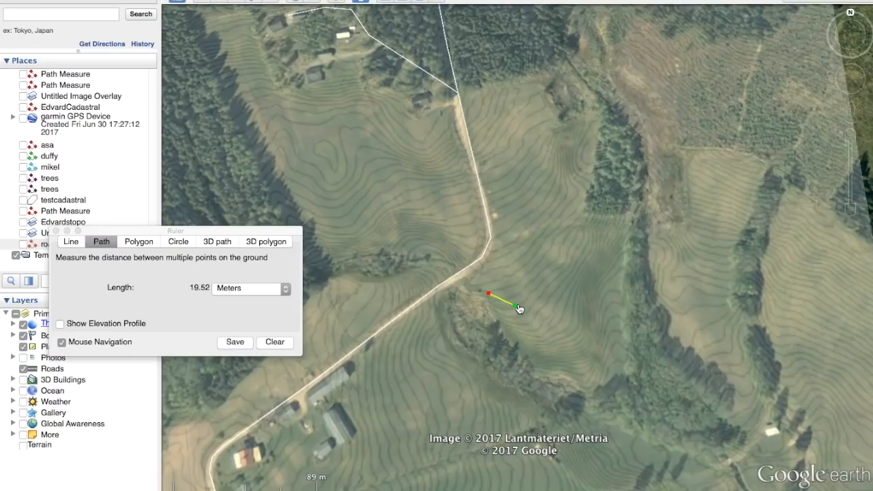
click(525, 299)
click(536, 271)
click(570, 179)
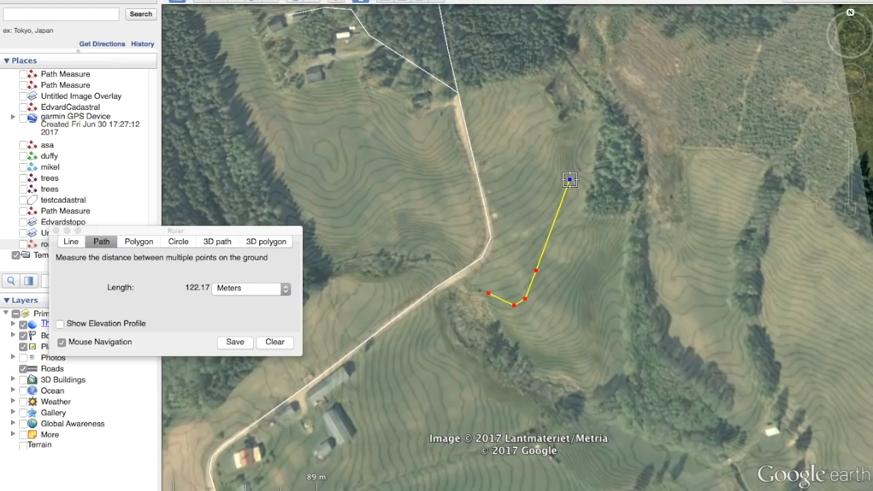
click(285, 290)
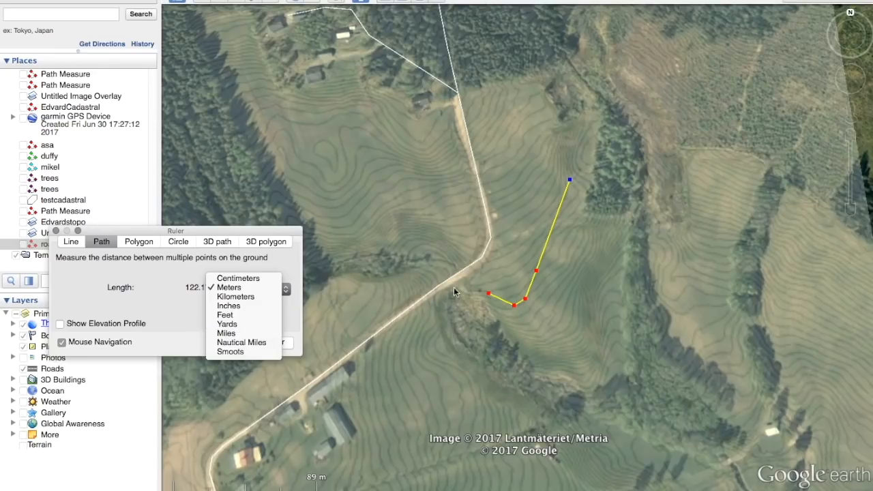
click(559, 255)
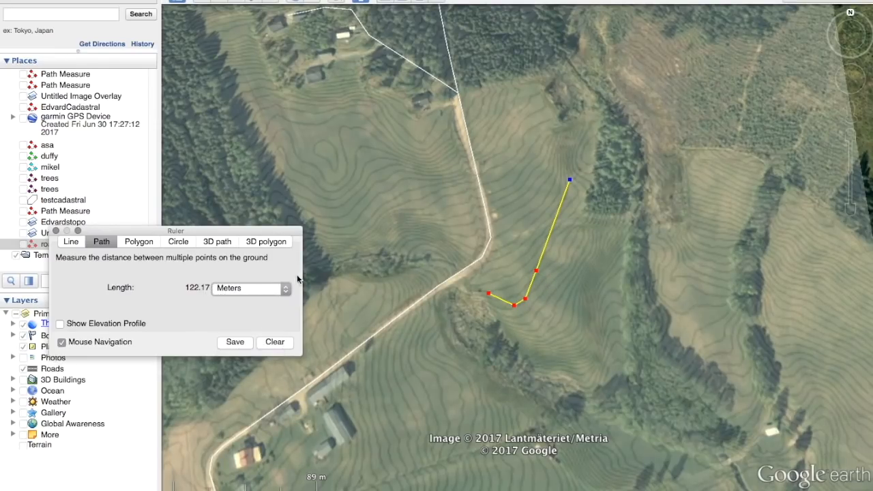
Start saving the traced path under the name "treelane1" and make its line green with 65% opacity
click(236, 342)
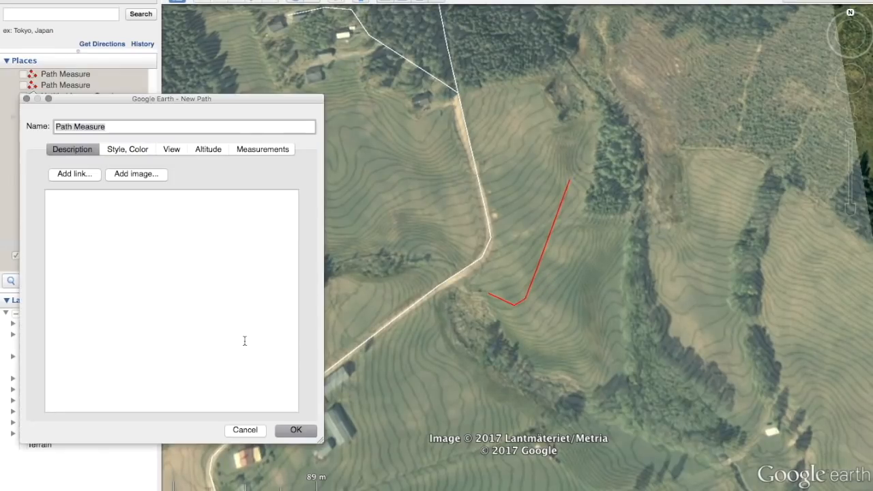
text(treelane1)
click(127, 149)
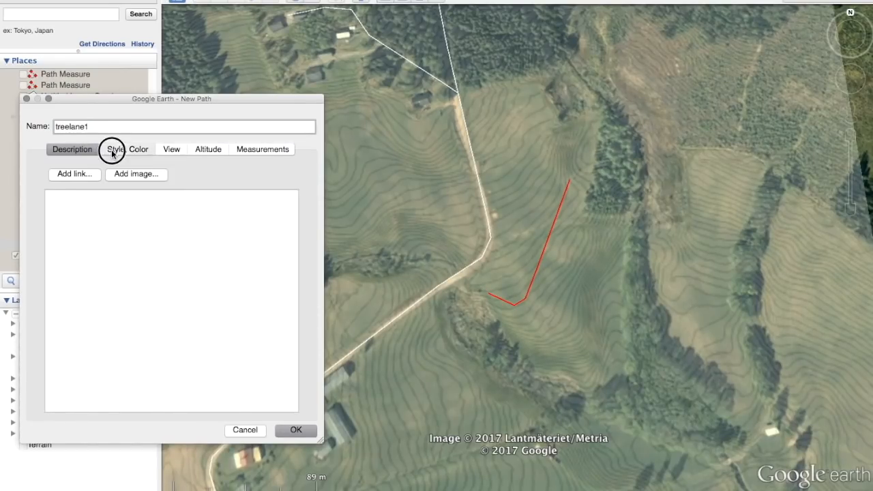
click(84, 195)
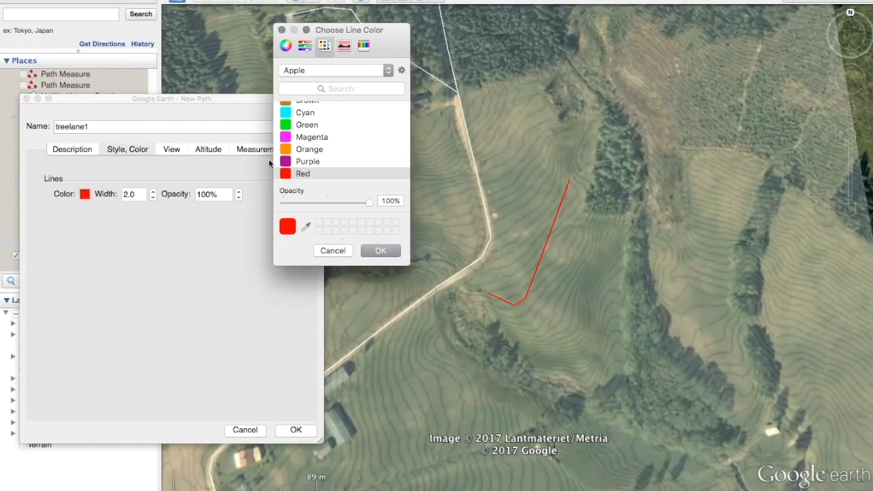
click(291, 126)
drag(370, 203, 339, 203)
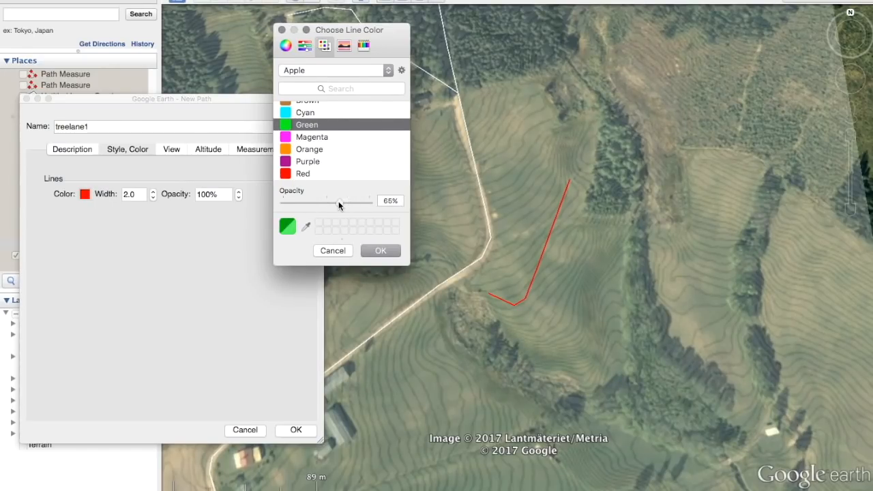
click(370, 250)
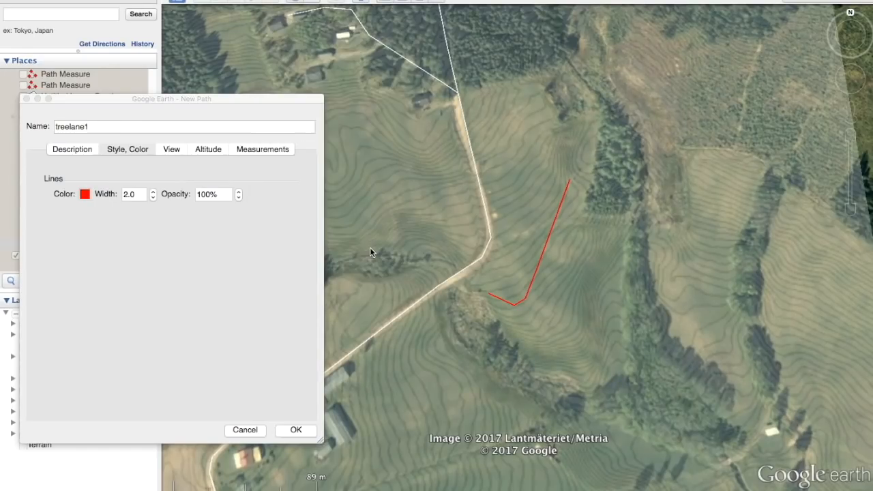
Set the treelane1 line width to about 4.1 and save the finished path to My Places
click(154, 192)
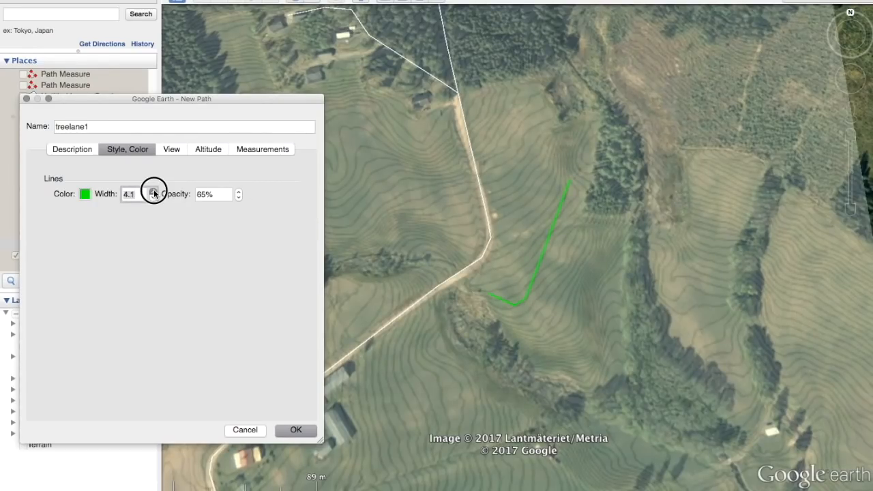
click(153, 191)
click(285, 429)
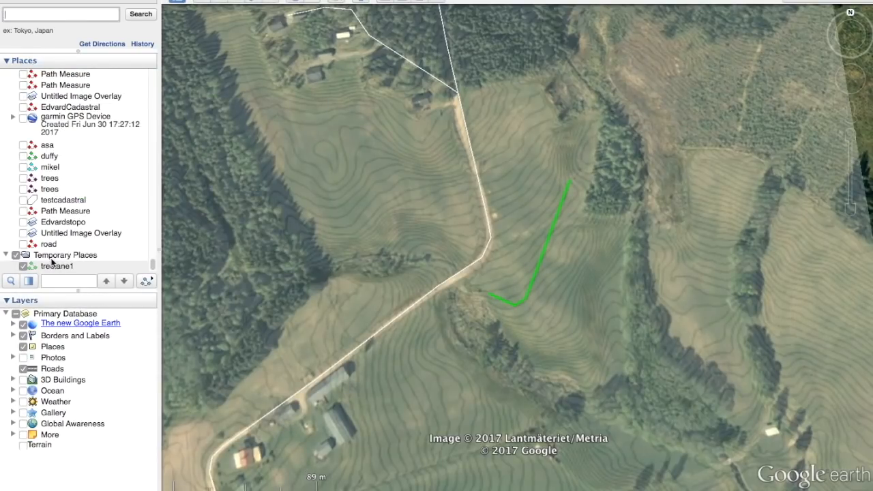
right_click(55, 268)
click(106, 345)
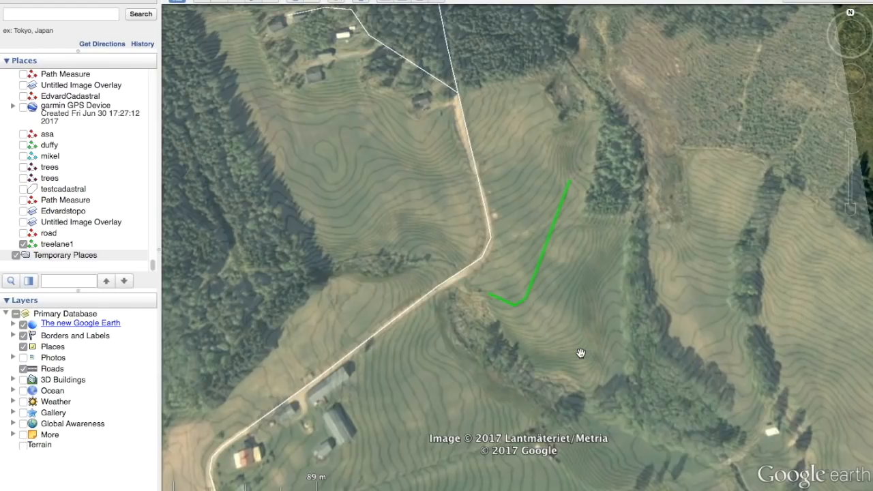
Check the saved treelane1 path's length in meters in its properties
right_click(45, 245)
click(96, 393)
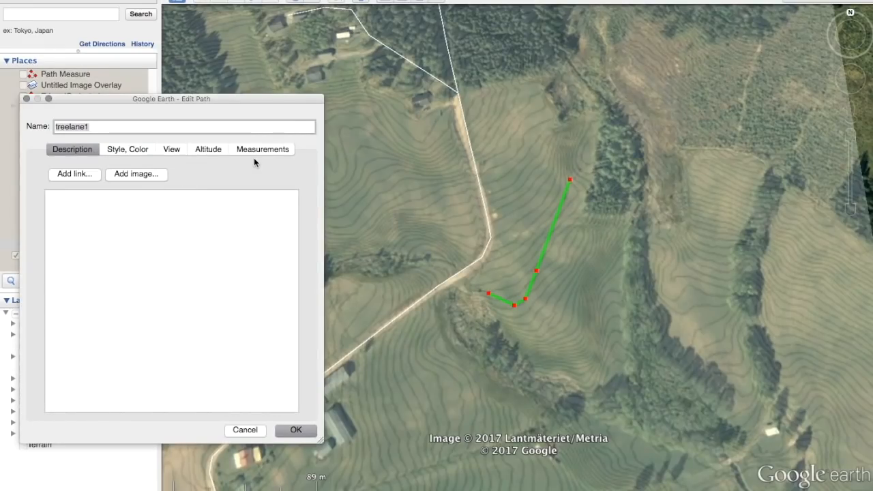
click(260, 149)
click(252, 175)
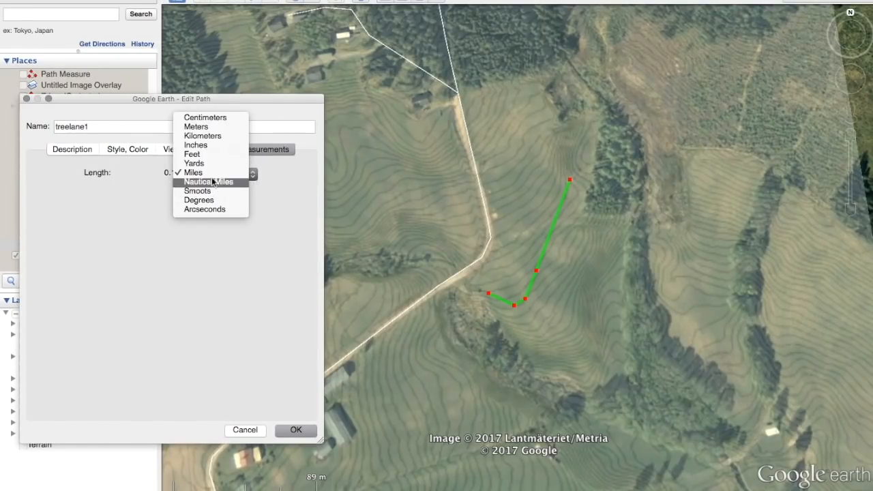
click(199, 127)
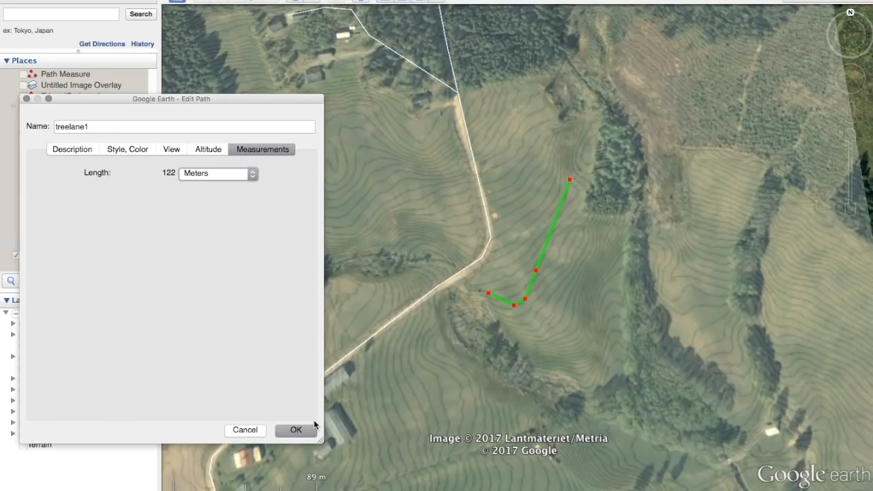
click(300, 438)
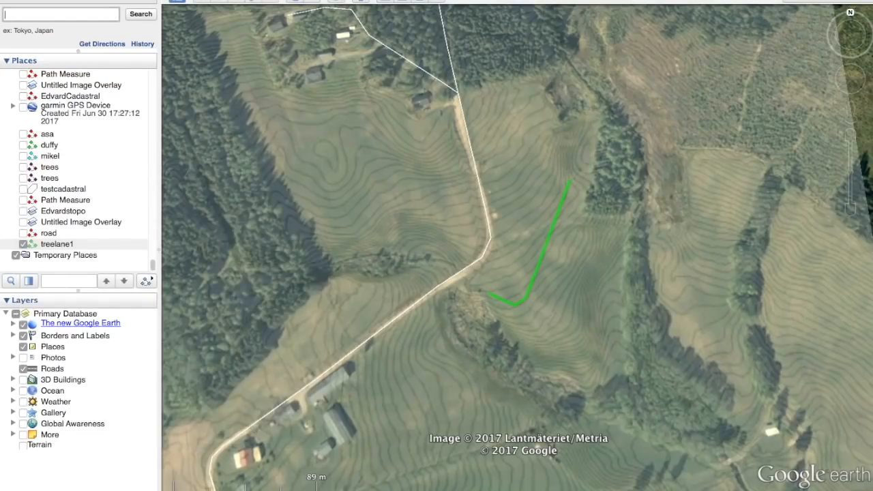
Outline the field east of the road with a ruler polygon, about 670 m in perimeter and 1.87 hectares in area
click(357, 1)
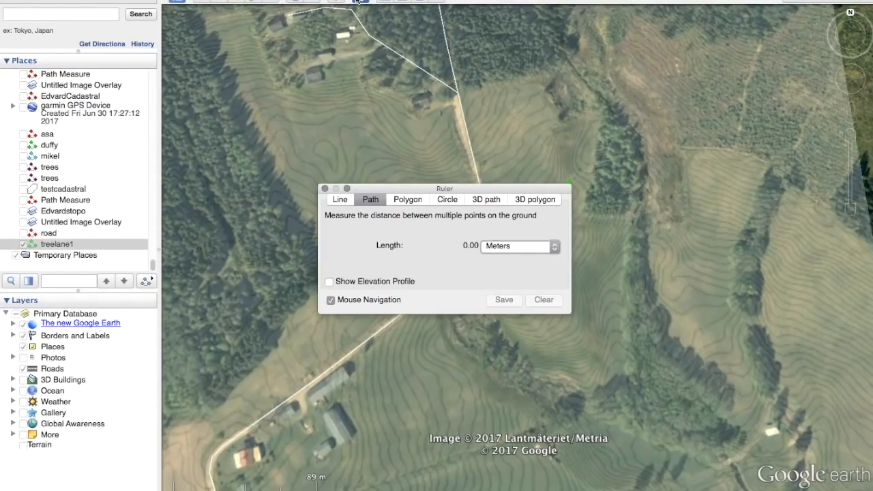
click(420, 202)
drag(464, 190, 195, 112)
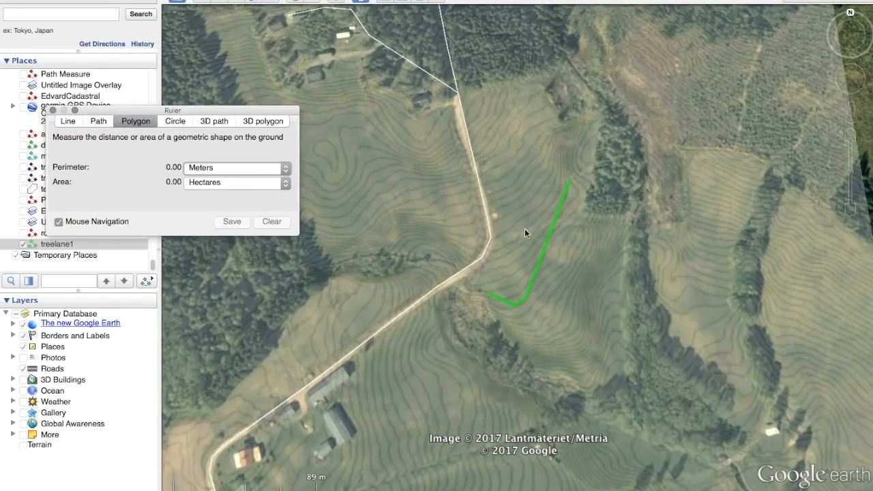
click(460, 95)
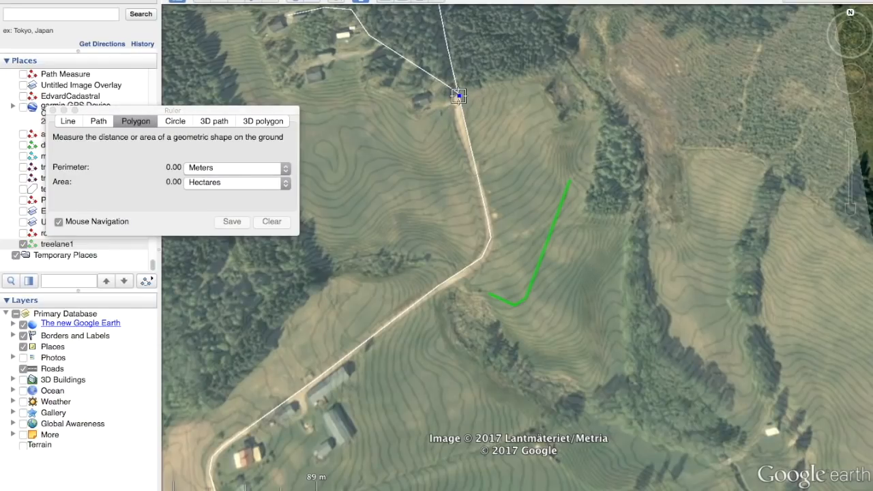
click(494, 234)
click(489, 253)
click(479, 263)
click(468, 275)
click(524, 359)
click(550, 371)
click(578, 382)
click(586, 396)
click(633, 386)
click(624, 317)
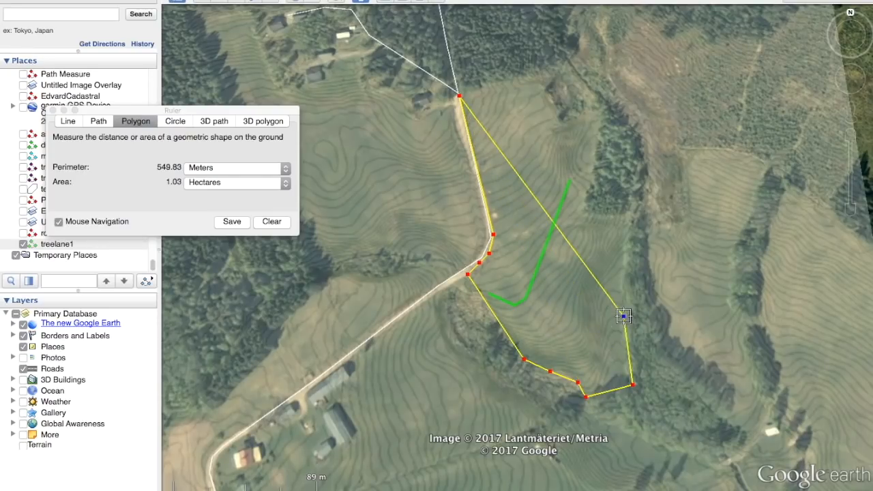
click(624, 282)
click(630, 216)
click(587, 212)
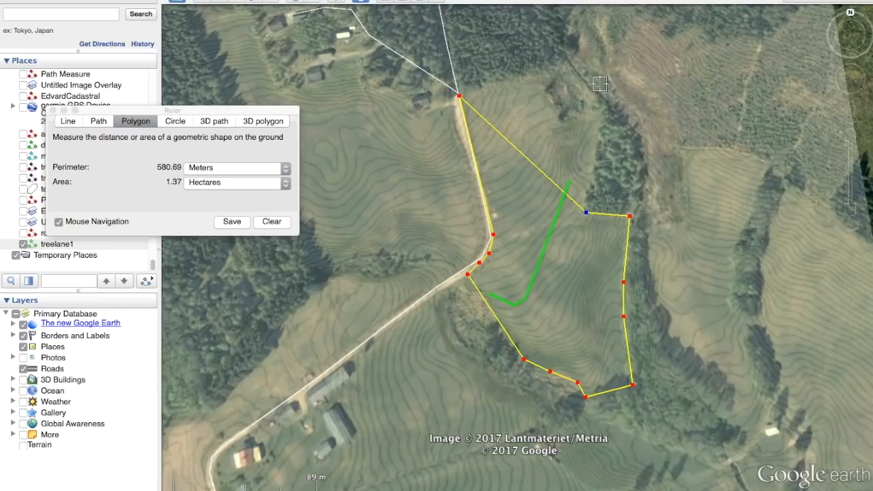
click(602, 110)
click(561, 124)
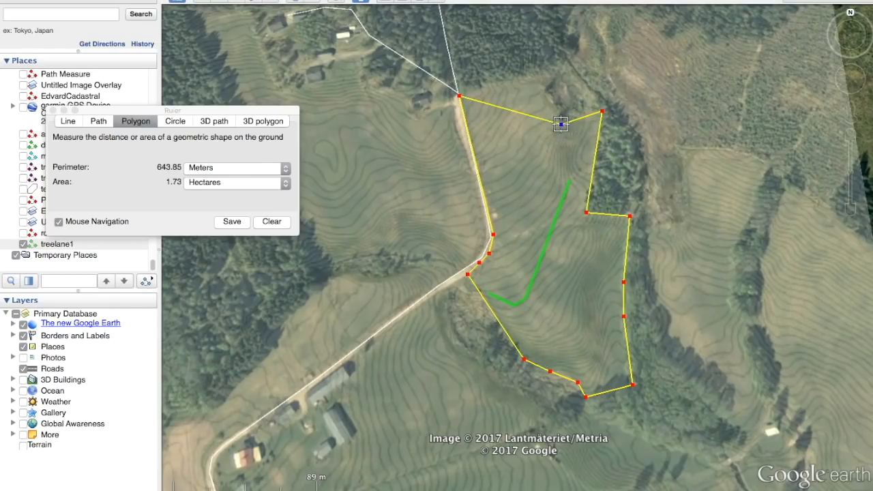
click(534, 74)
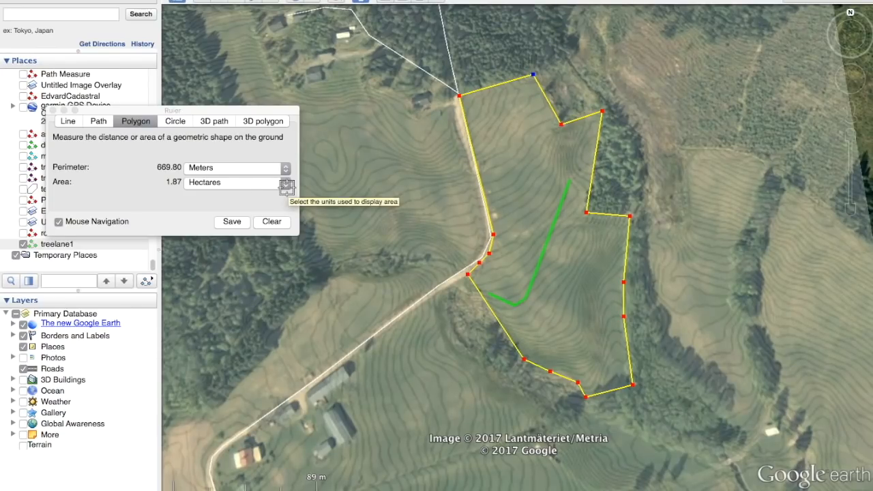
Start saving the field polygon under the name "fencearoundtopfield" and set its area color to green
click(232, 221)
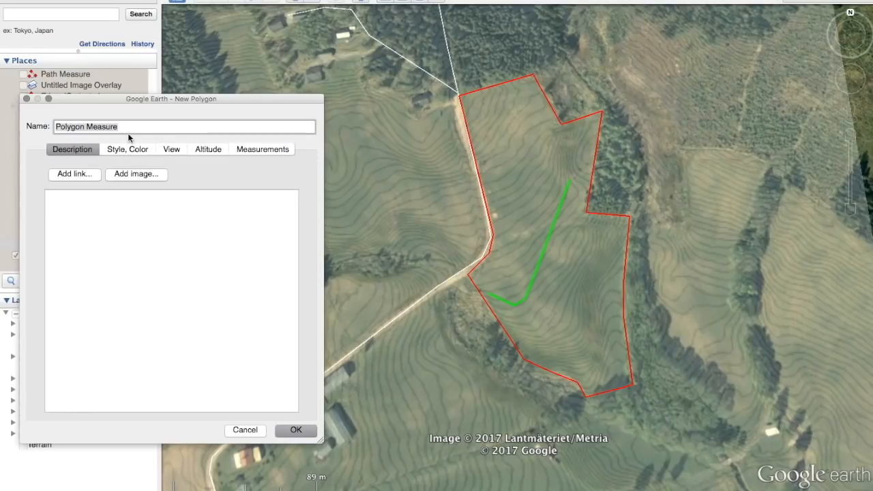
text(fence)
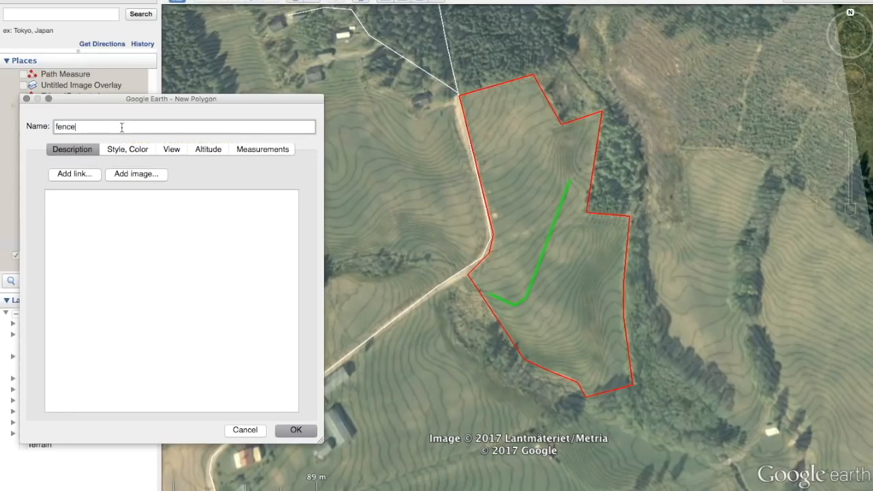
text(aroundtopfield)
click(120, 150)
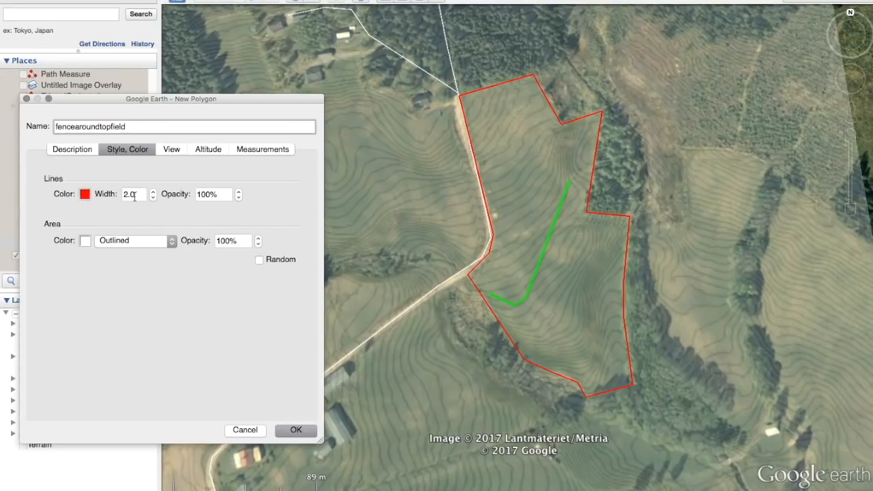
click(85, 242)
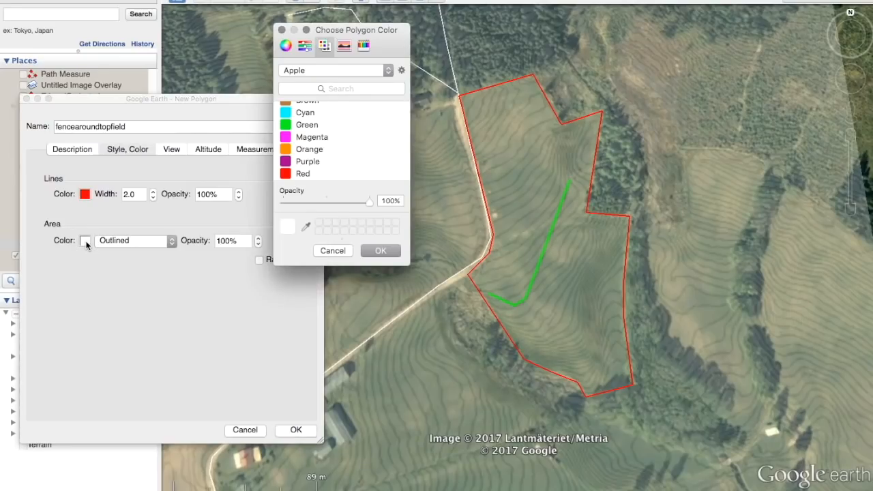
click(307, 123)
click(371, 251)
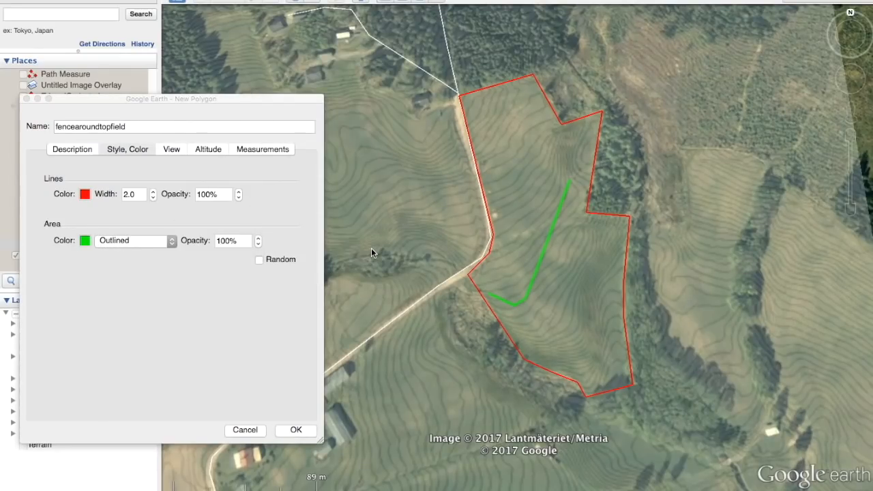
Set the fence polygon's area opacity to 2% and finish saving it
click(229, 241)
click(225, 241)
click(222, 240)
text(2)
key(Return)
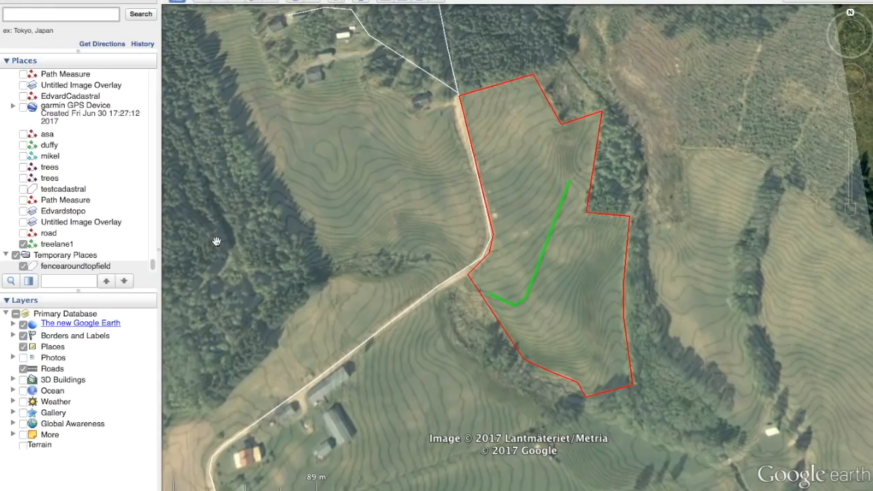
Reopen the fencearoundtopfield polygon's properties and set its area style to Filled+Outlined
right_click(573, 327)
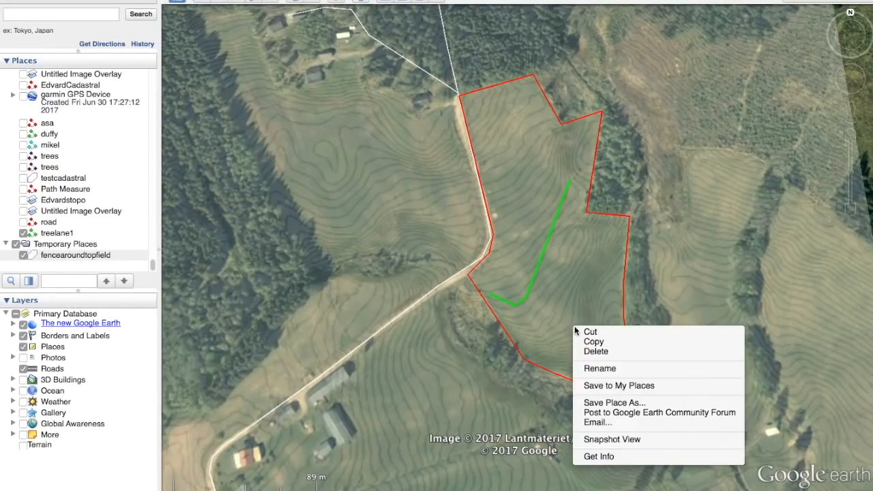
click(80, 255)
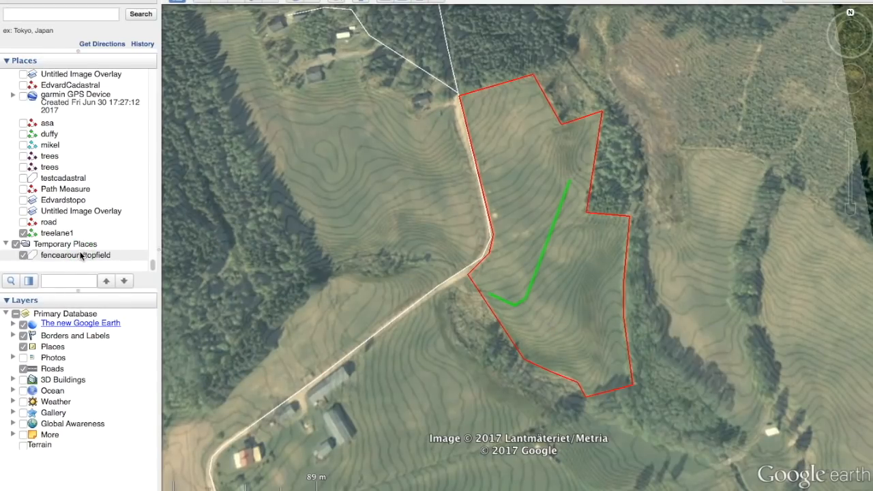
right_click(80, 255)
click(122, 404)
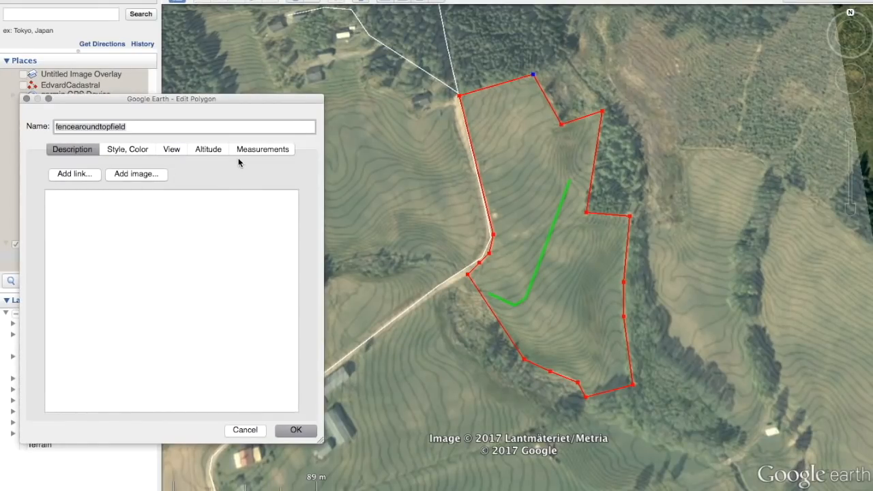
click(129, 150)
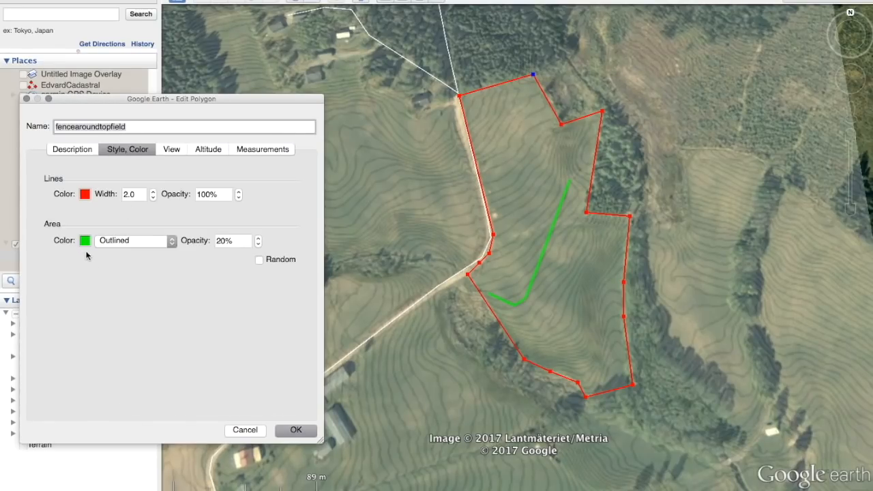
click(137, 242)
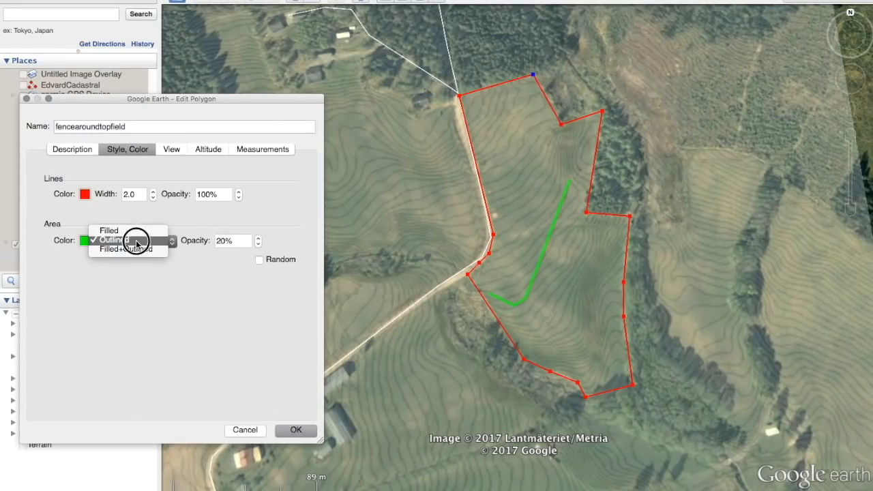
click(135, 249)
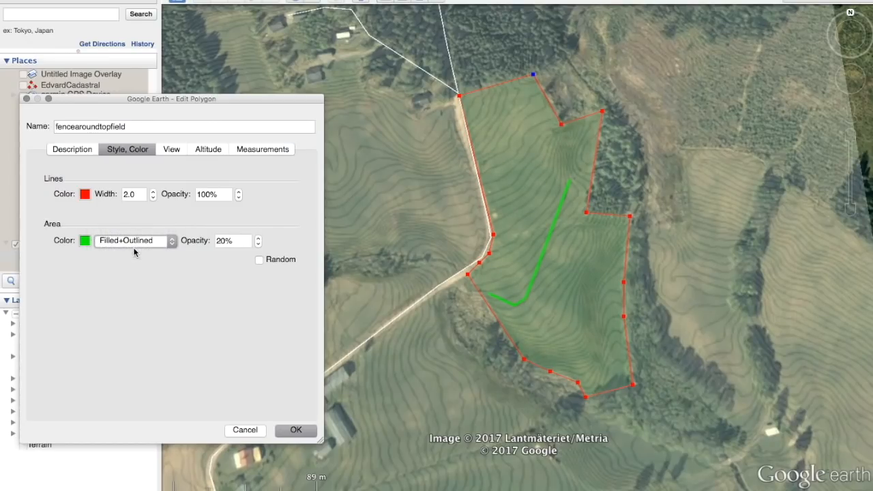
Try an area opacity of 80% on the fence polygon and apply it
click(223, 240)
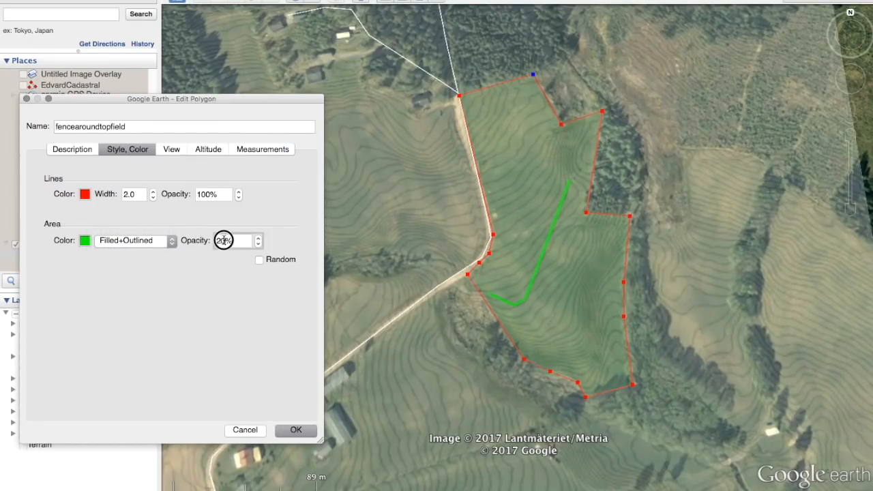
text(80)
key(Return)
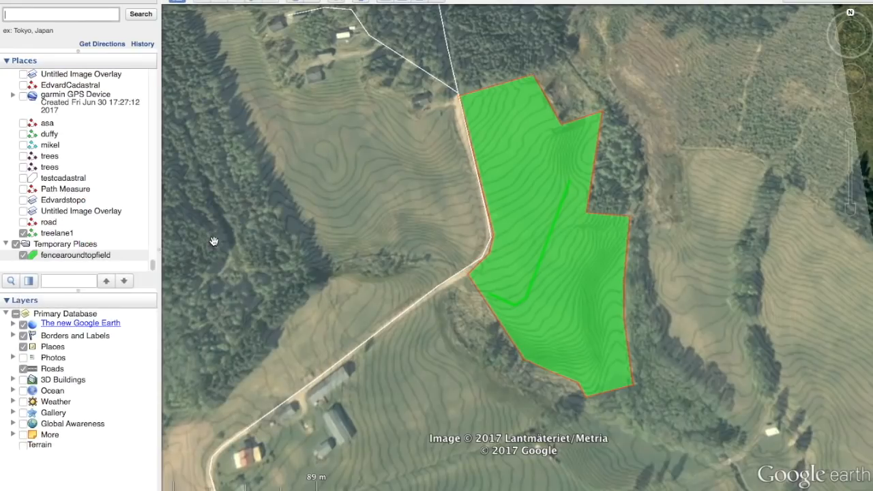
Check the fencearoundtopfield polygon's perimeter and area in its properties
right_click(43, 254)
click(100, 400)
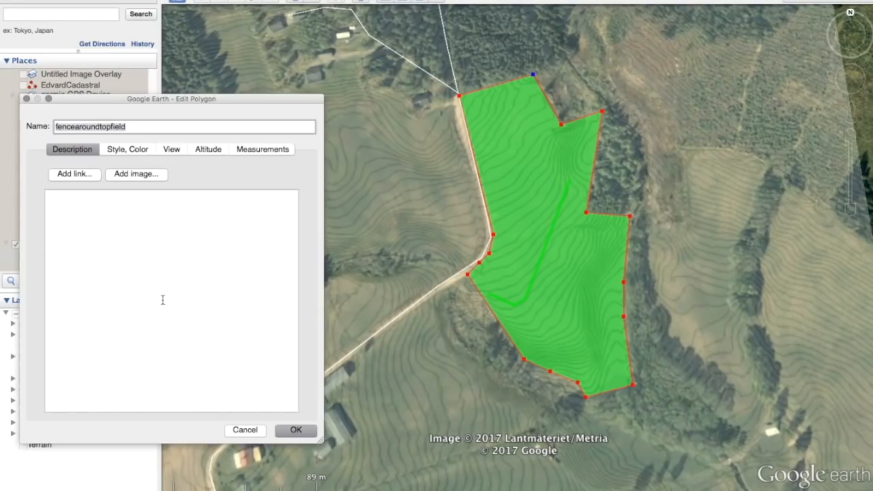
click(246, 150)
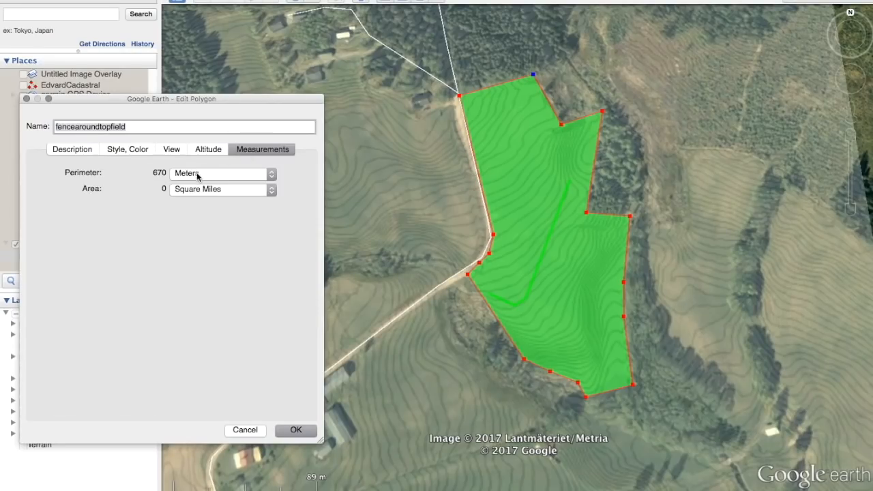
click(82, 151)
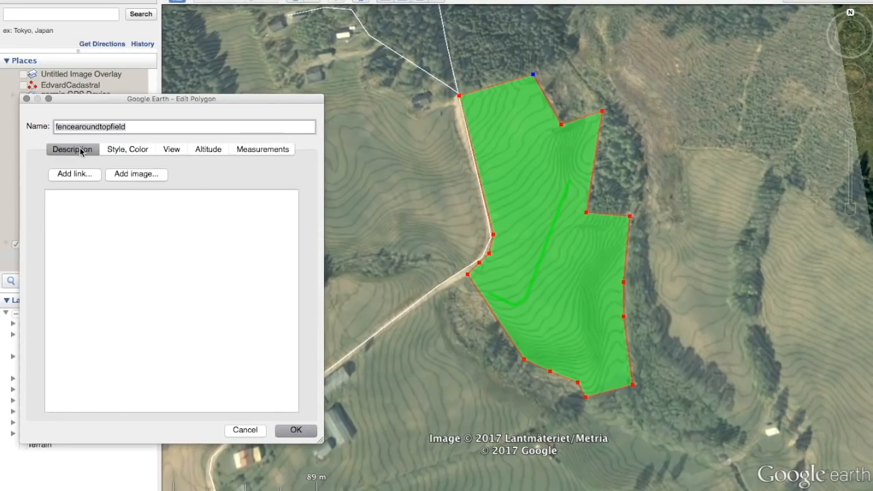
Set the fence polygon's area opacity to 20% and save the polygon permanently to My Places
click(123, 153)
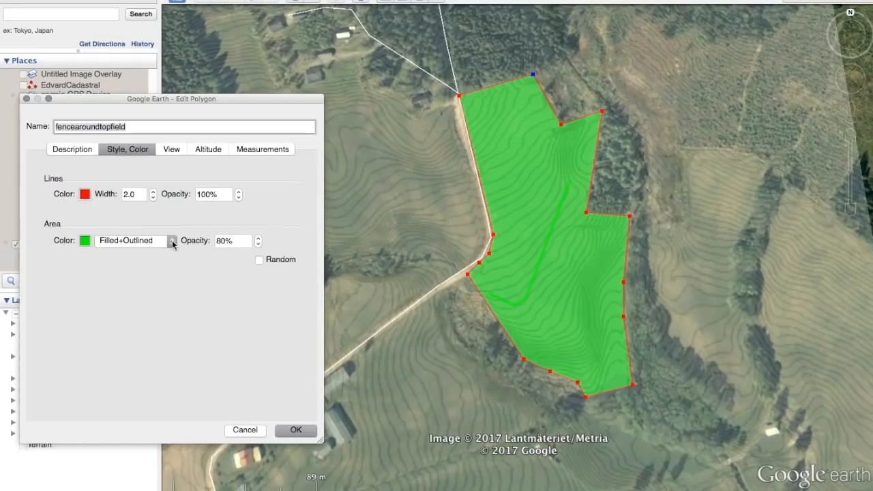
click(217, 240)
key(Delete)
text(2)
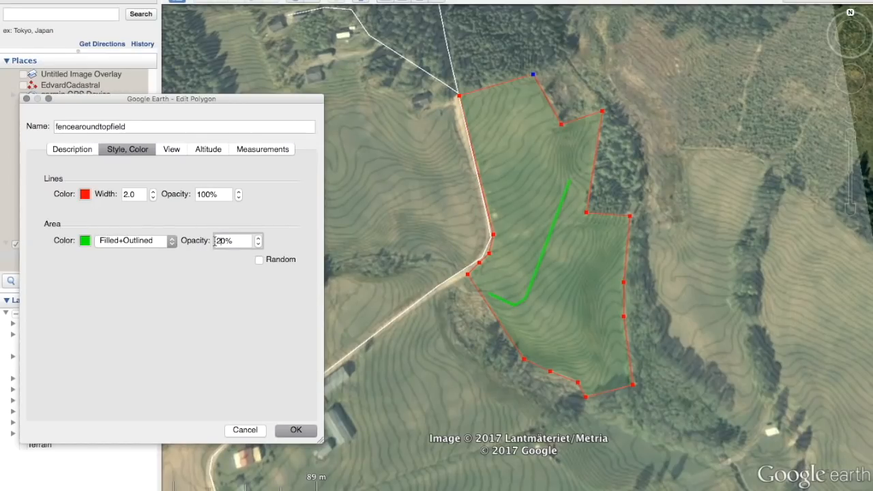
click(300, 431)
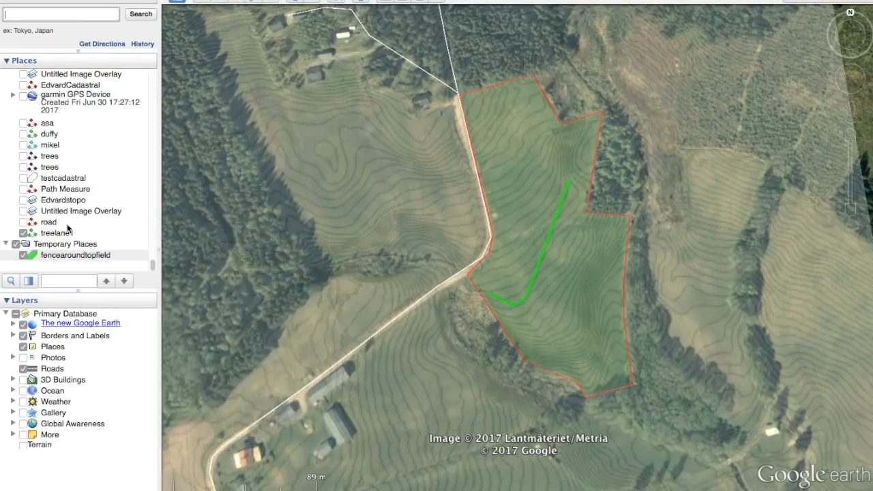
right_click(52, 257)
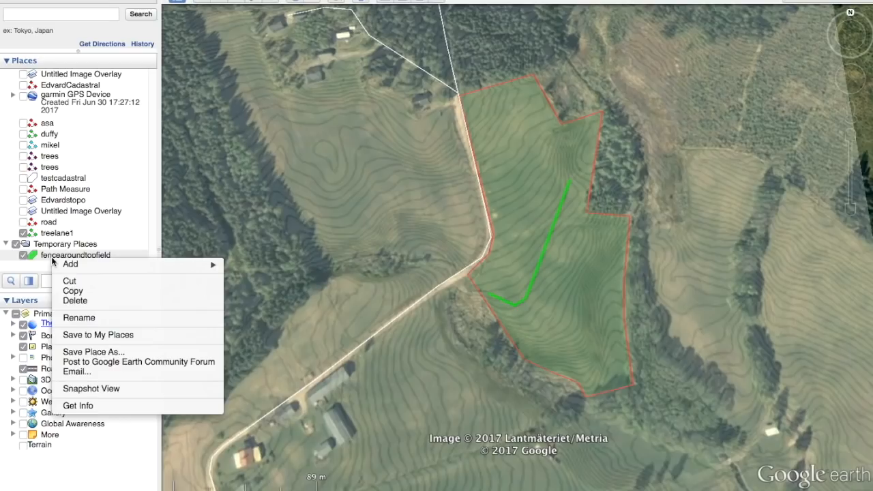
click(118, 335)
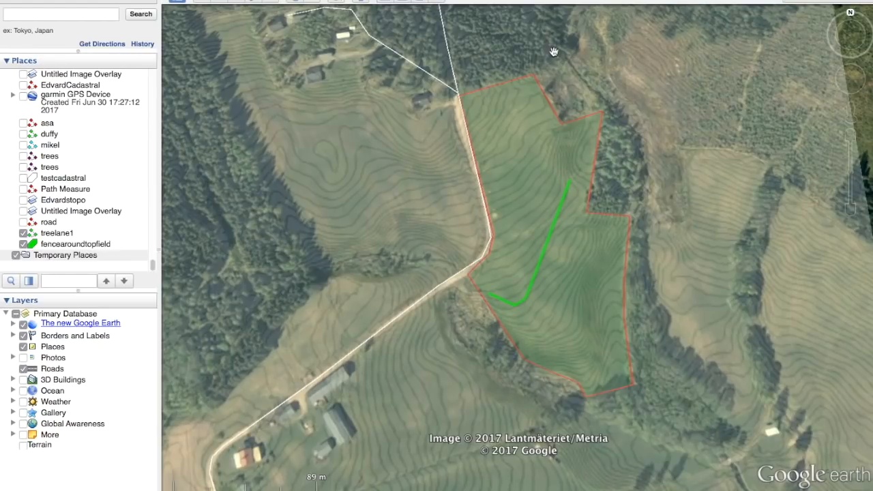
View the file types offered for exporting the fencearoundtopfield polygon and leave without saving a file
right_click(63, 244)
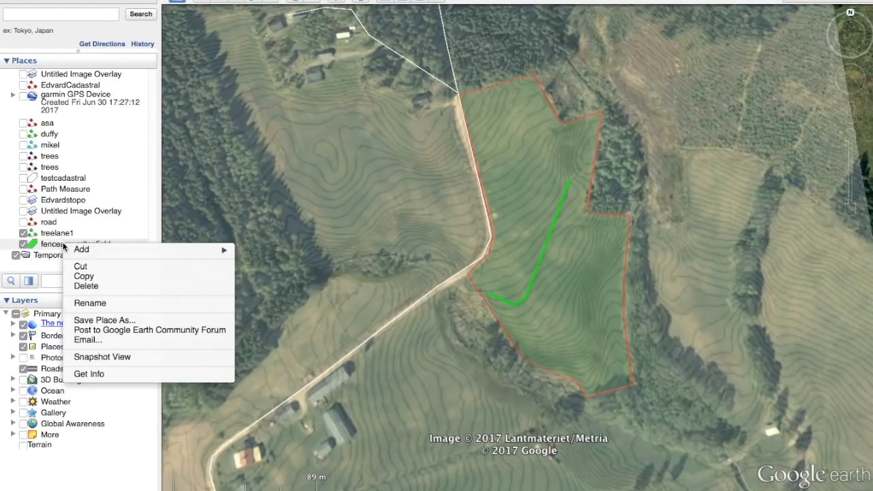
click(126, 321)
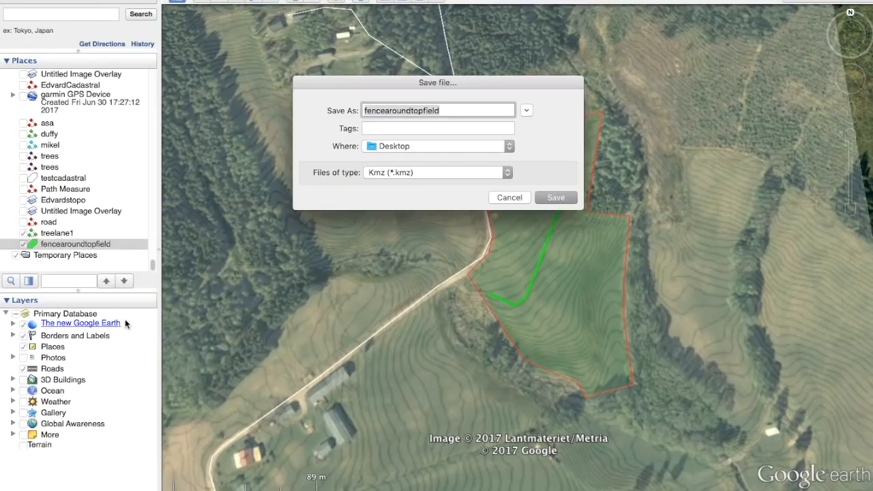
click(415, 172)
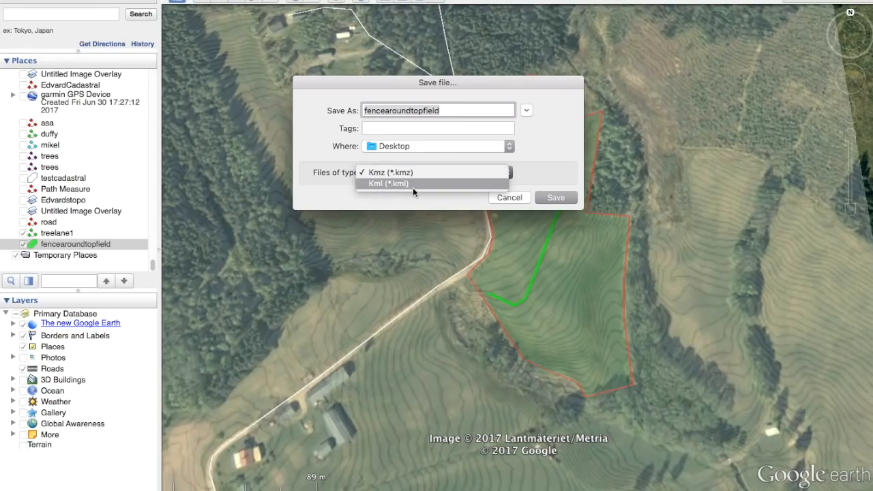
click(525, 197)
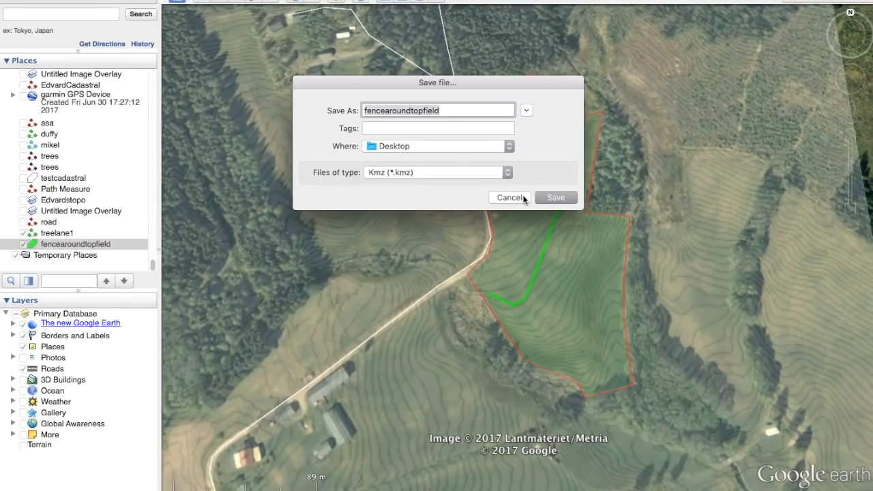
click(523, 198)
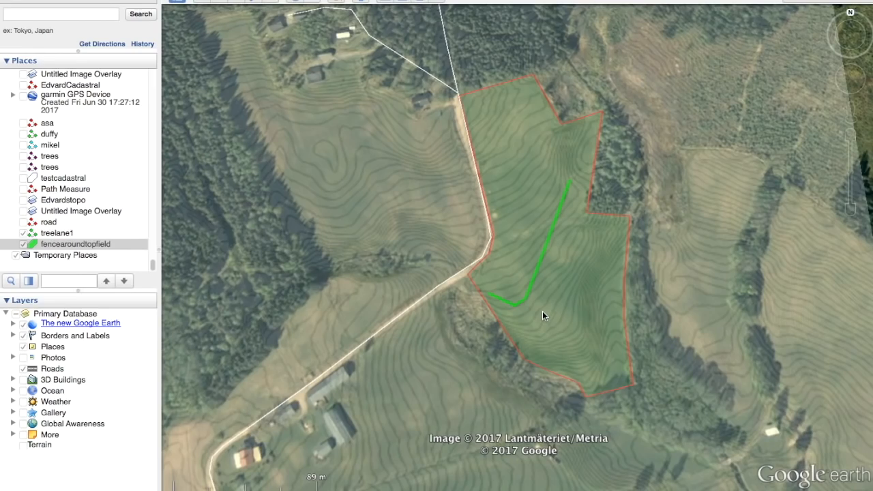
Set the ruler to measure a circle with its radius in kilometers, with the wider region around the farm in view
scroll(439, 195, down, 5)
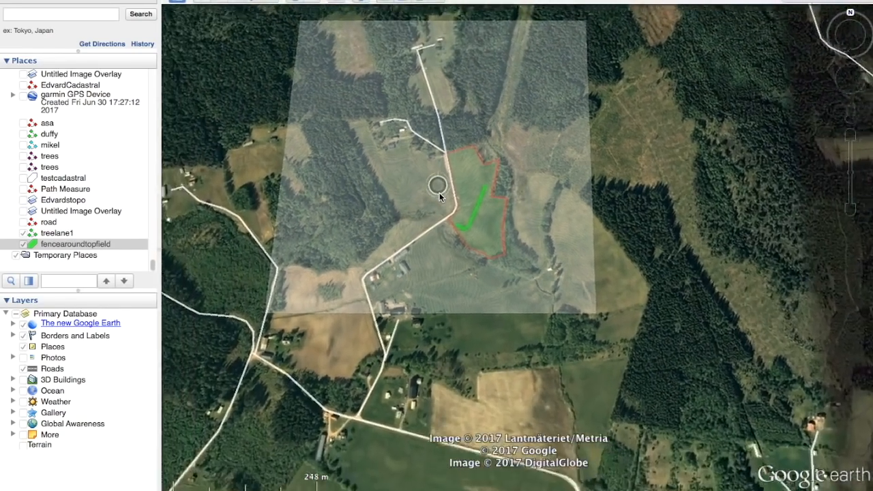
scroll(440, 192, down, 5)
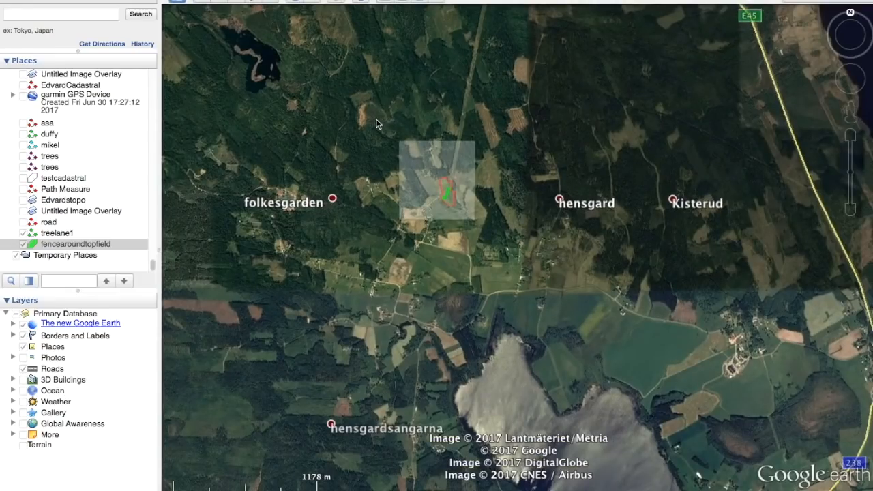
scroll(410, 215, down, 2)
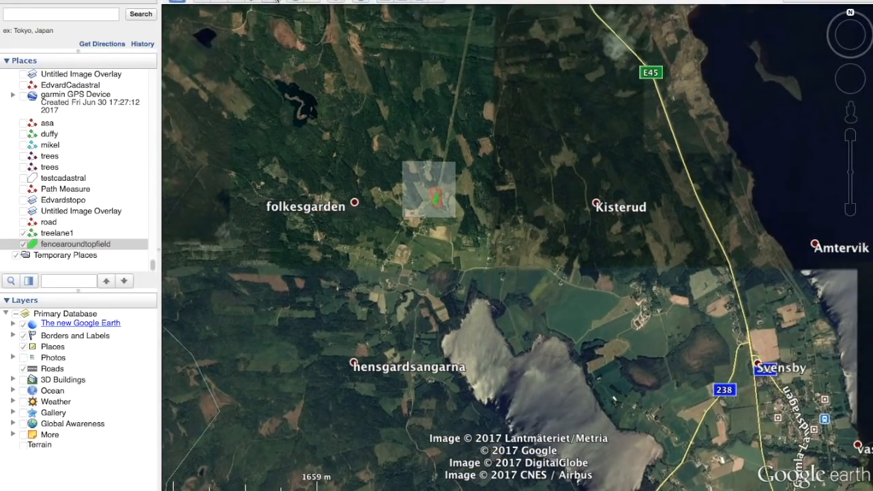
click(362, 1)
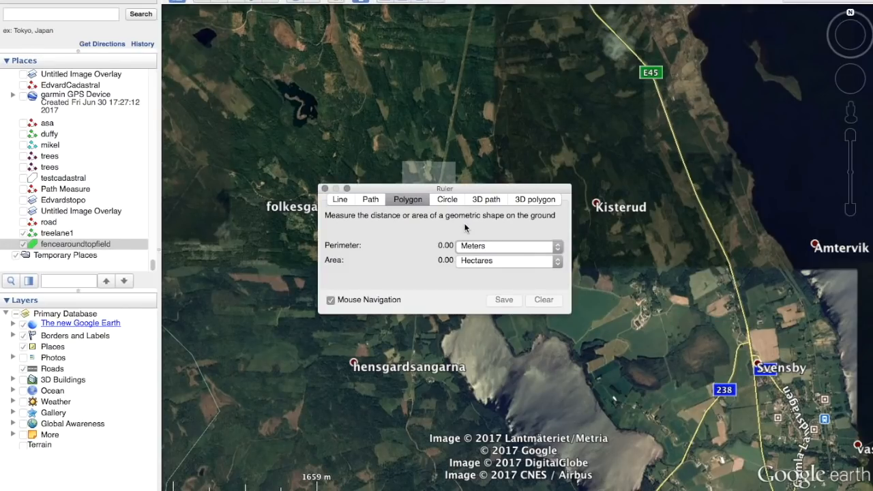
click(449, 199)
drag(506, 189, 173, 180)
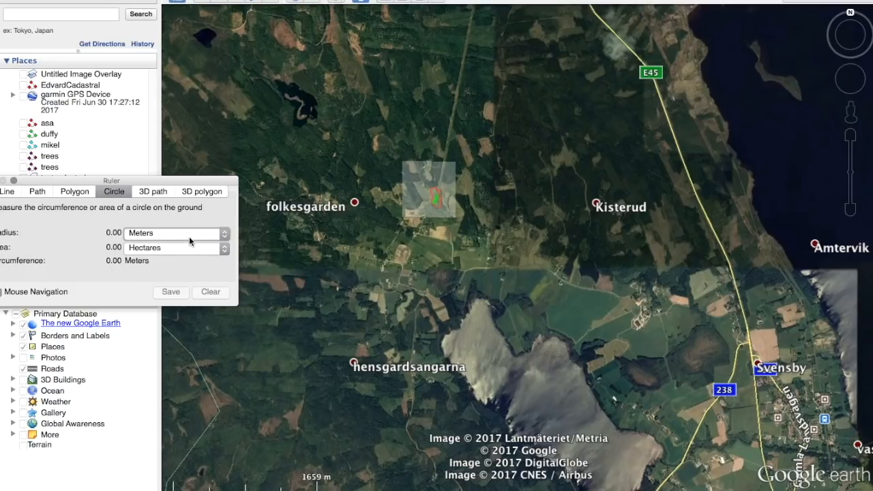
click(189, 233)
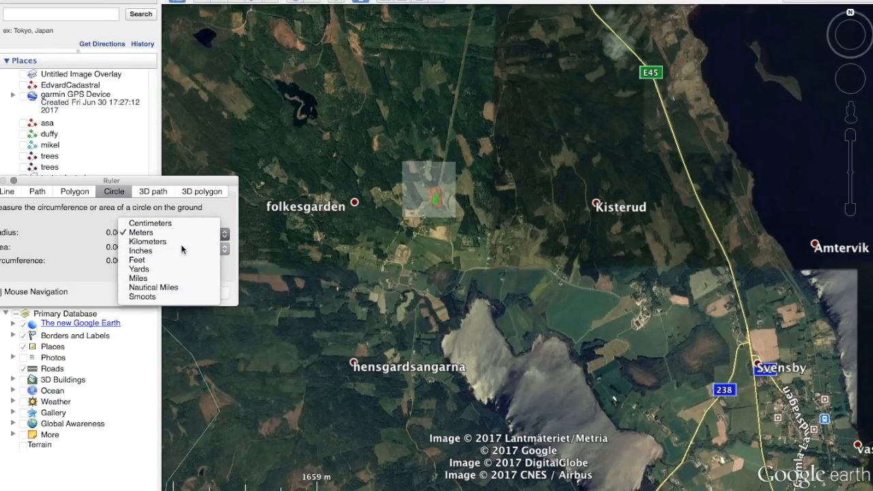
click(148, 241)
Draw a measuring circle centered on the farm field with a radius of about 50 km, its edge passing near Karlstad
click(435, 198)
drag(435, 198, 732, 443)
scroll(550, 229, down, 3)
scroll(733, 442, down, 5)
scroll(733, 442, down, 7)
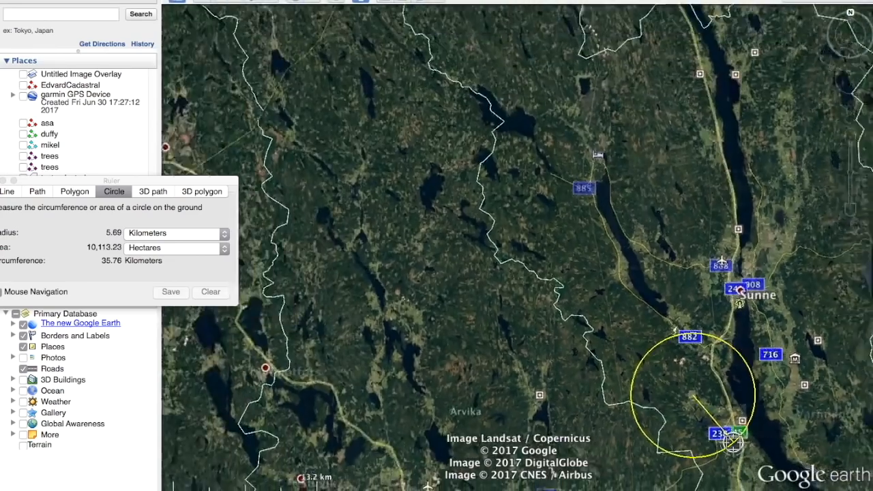
drag(733, 443, 697, 408)
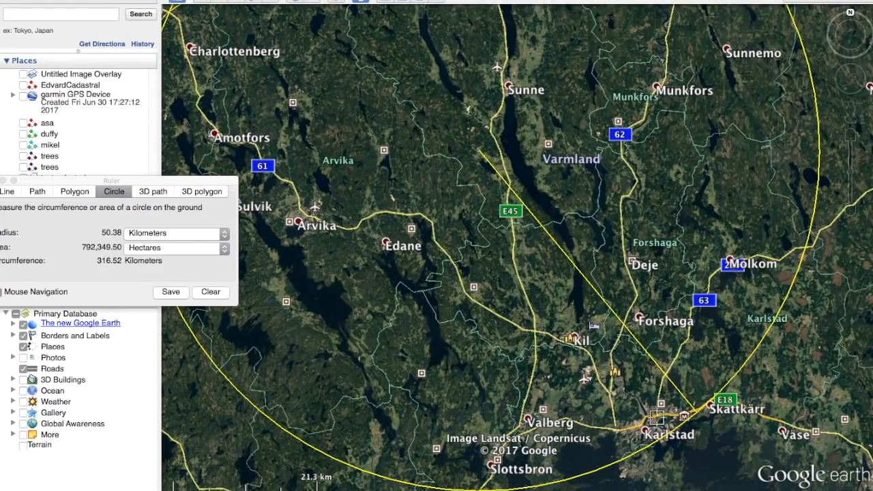
Save the measured circle under the name "sellingradius" and store it in My Places
click(170, 291)
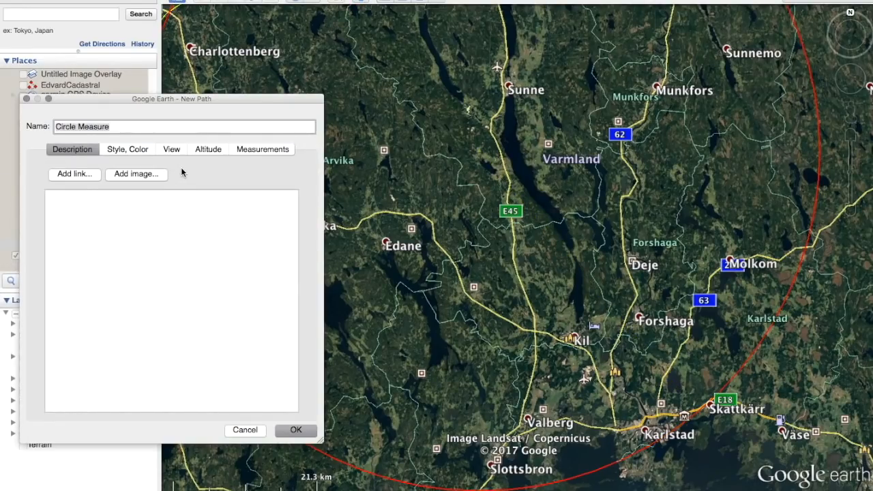
text(sellinge)
key(BackSpace)
text(radius)
key(Return)
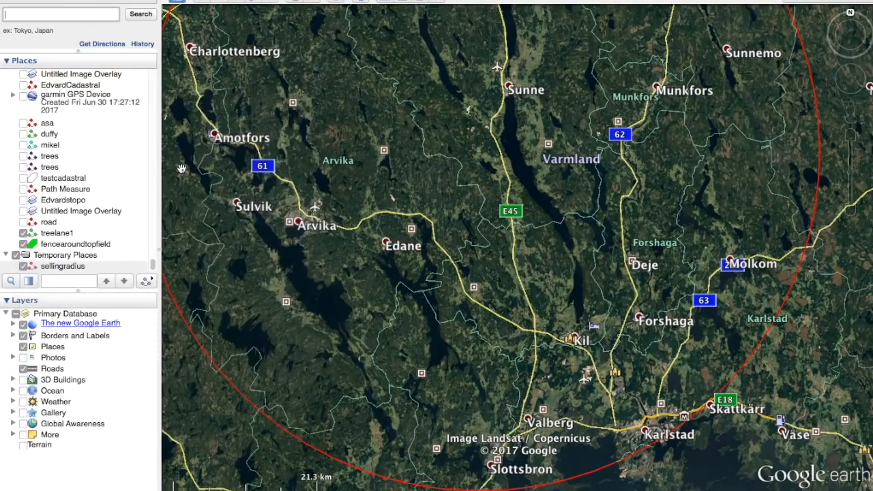
right_click(83, 266)
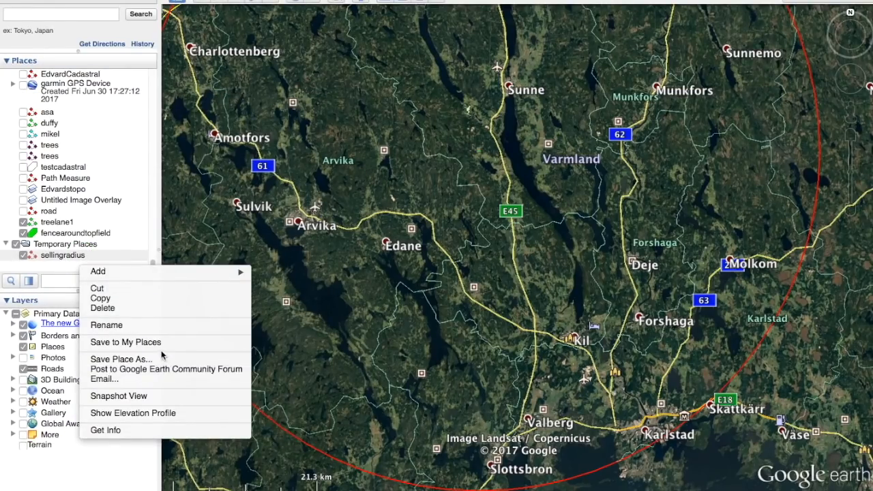
click(204, 343)
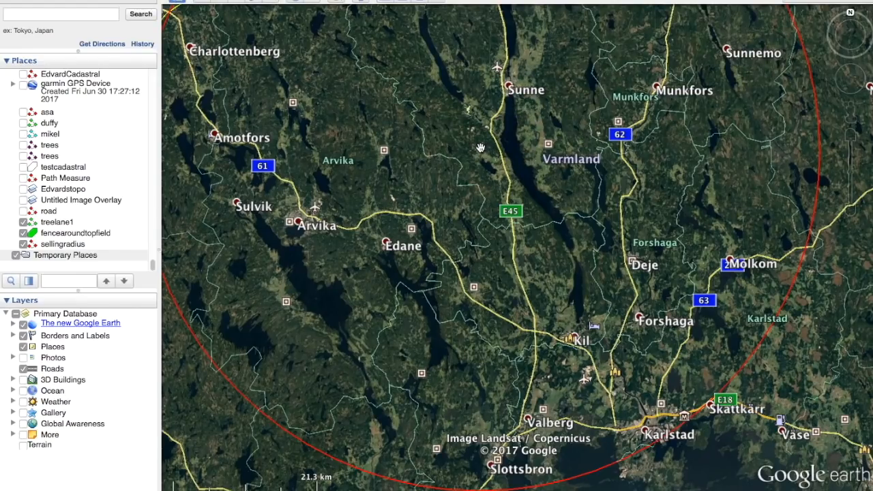
scroll(479, 150, up, 3)
scroll(478, 149, down, 3)
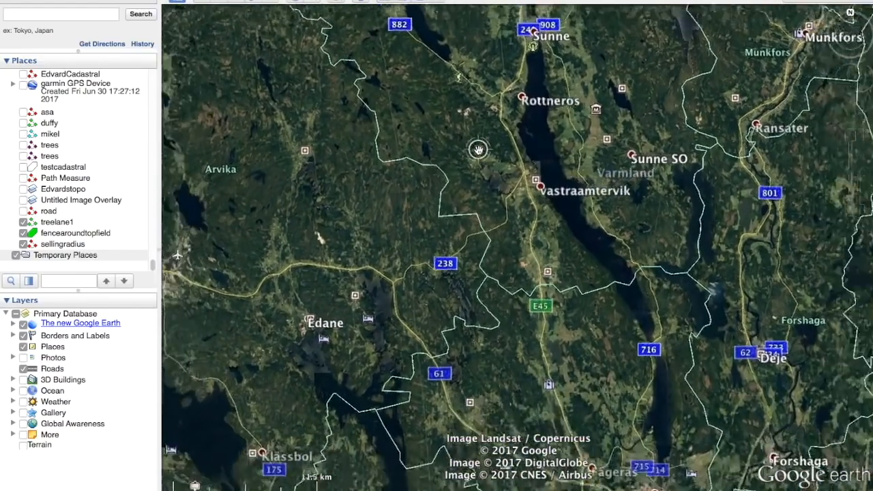
scroll(478, 150, down, 2)
scroll(478, 150, up, 1)
scroll(478, 150, down, 5)
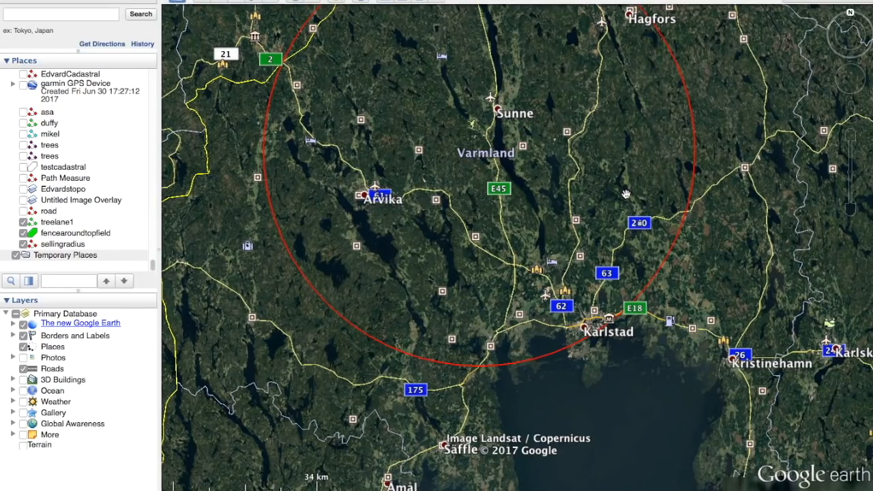
Examine the extent of the sellingradius circle against the surrounding region, from Karlstad and Arvika out to Oslo, Stockholm and Finland
scroll(580, 212, down, 5)
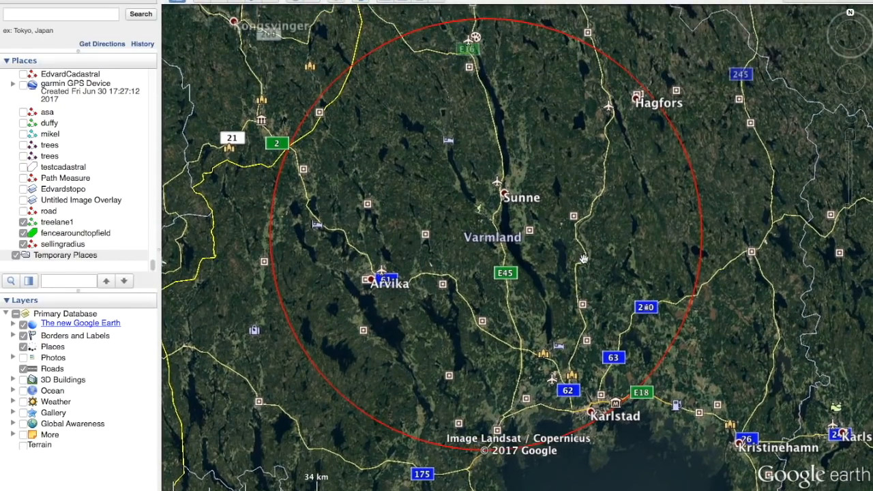
scroll(584, 259, down, 5)
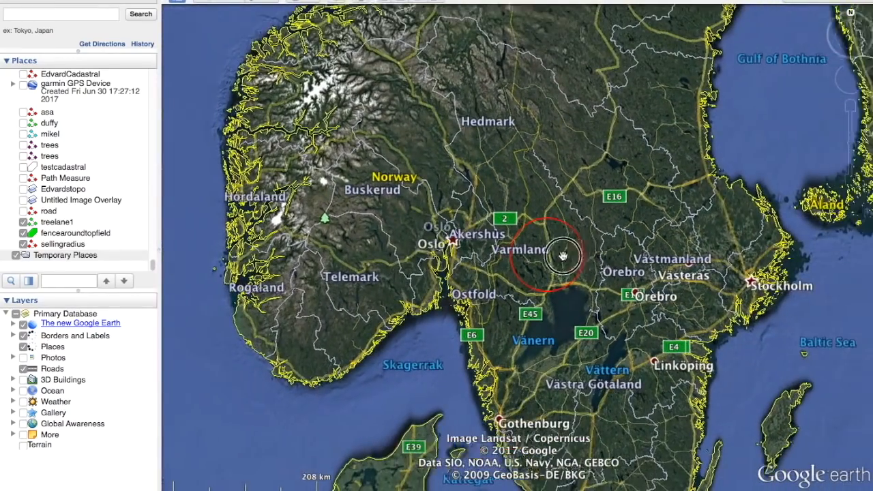
drag(563, 256, 507, 260)
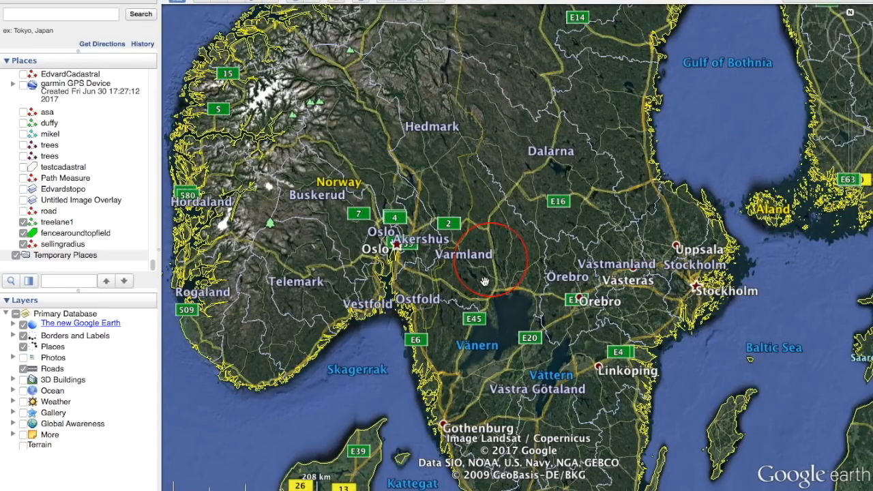
click(510, 312)
drag(511, 312, 473, 187)
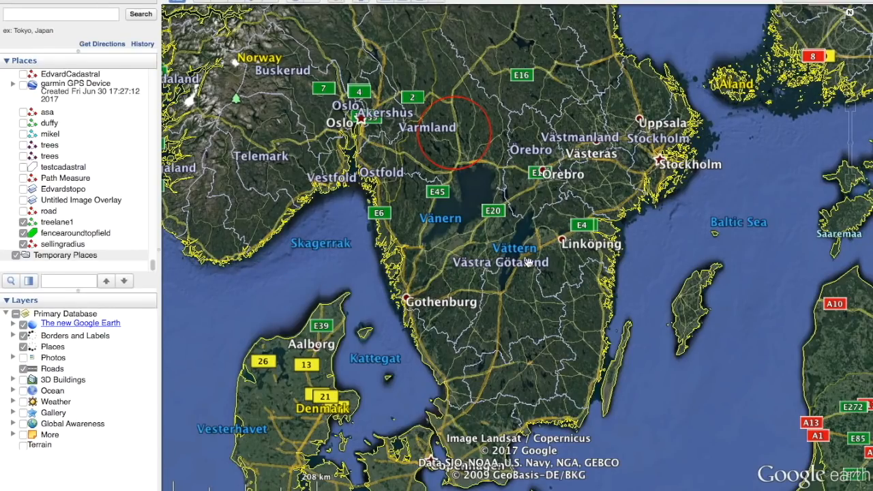
scroll(529, 263, down, 5)
drag(551, 241, 423, 313)
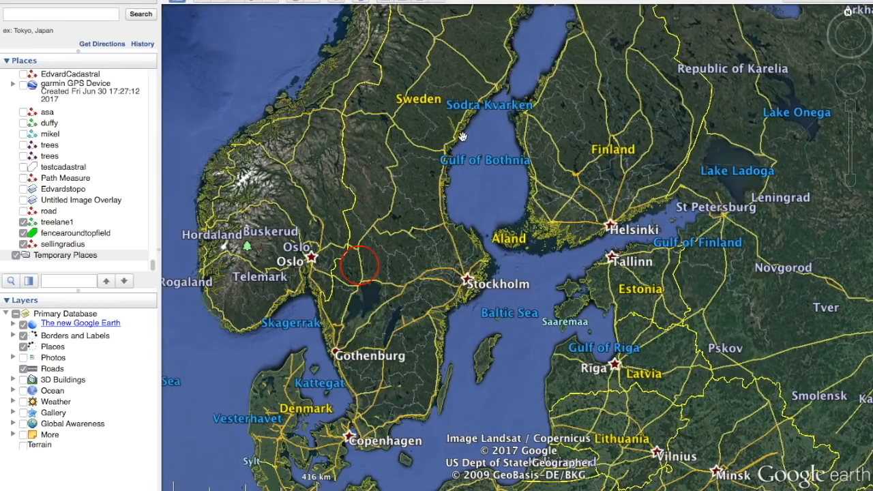
drag(463, 138, 406, 271)
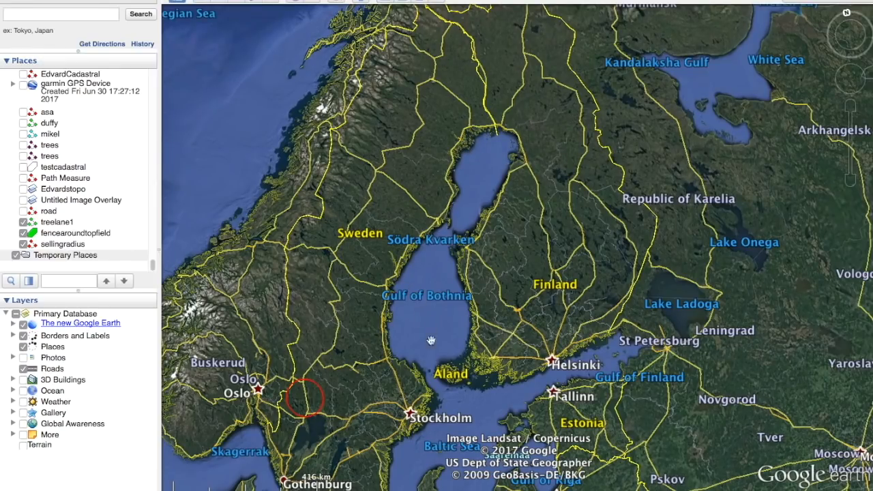
double_click(366, 403)
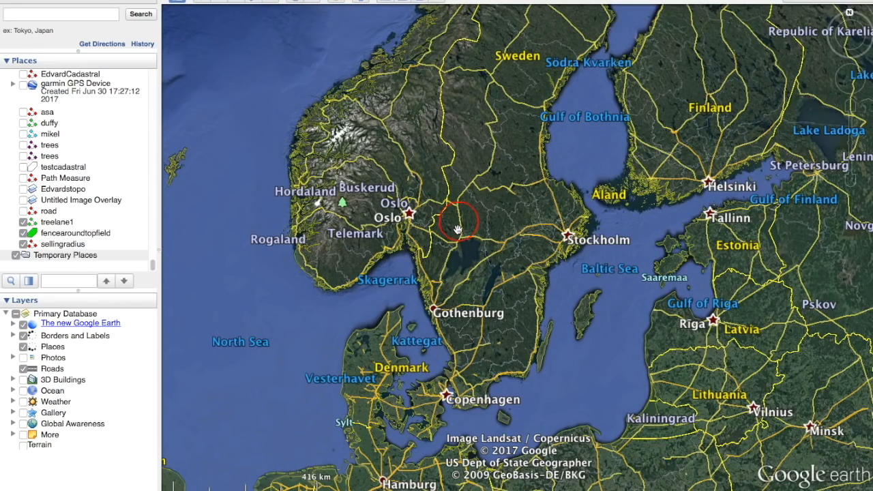
scroll(458, 229, up, 5)
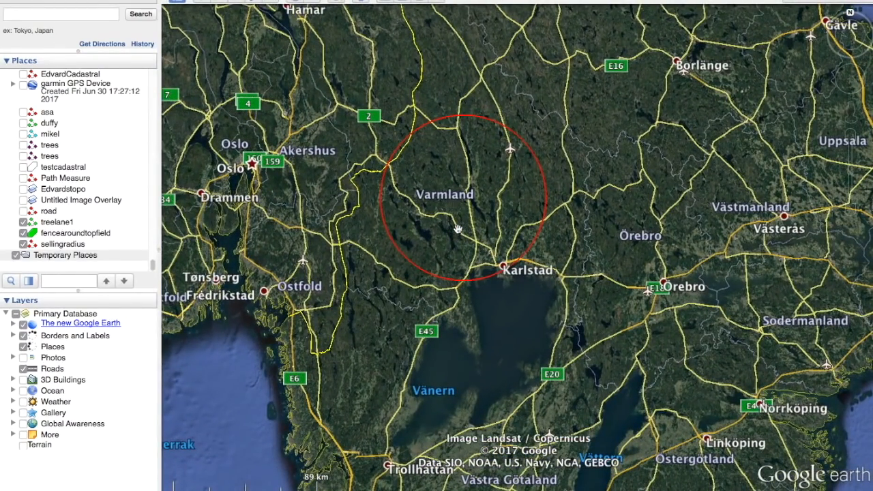
scroll(505, 286, up, 3)
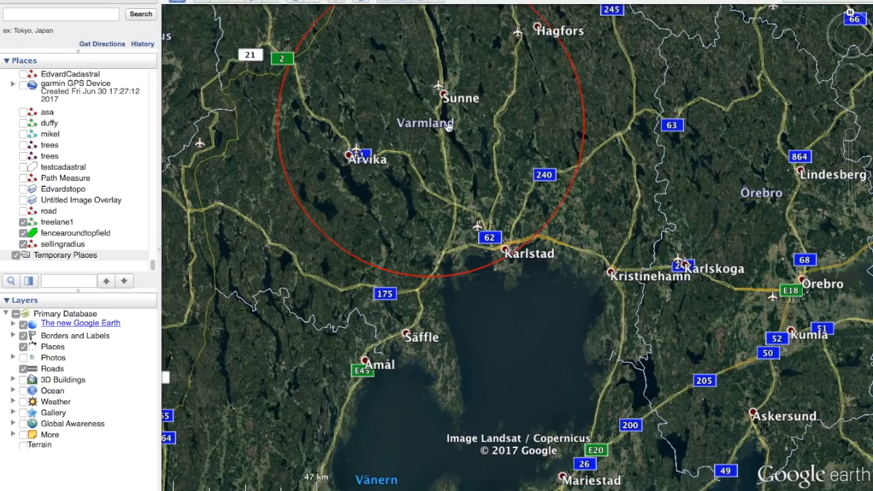
drag(458, 125, 439, 247)
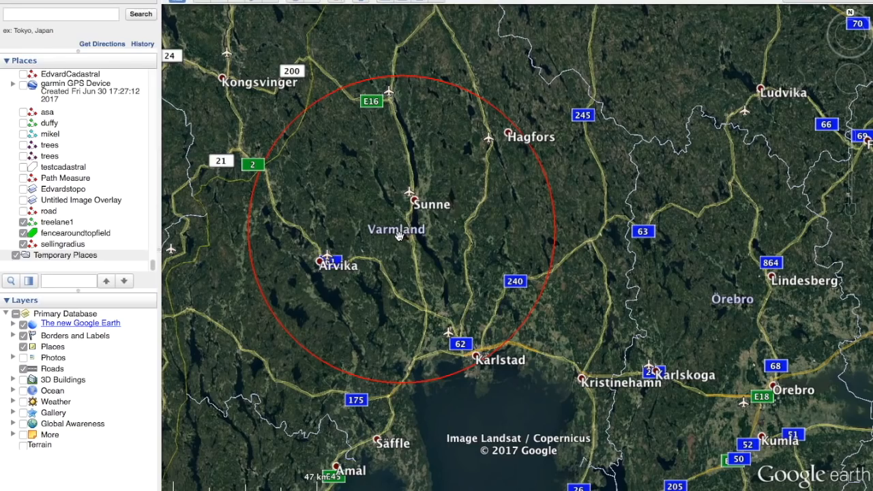
Bring the farm's contour overlay and the fenced top field back into view, seen from straight above
scroll(399, 234, up, 3)
scroll(398, 234, up, 5)
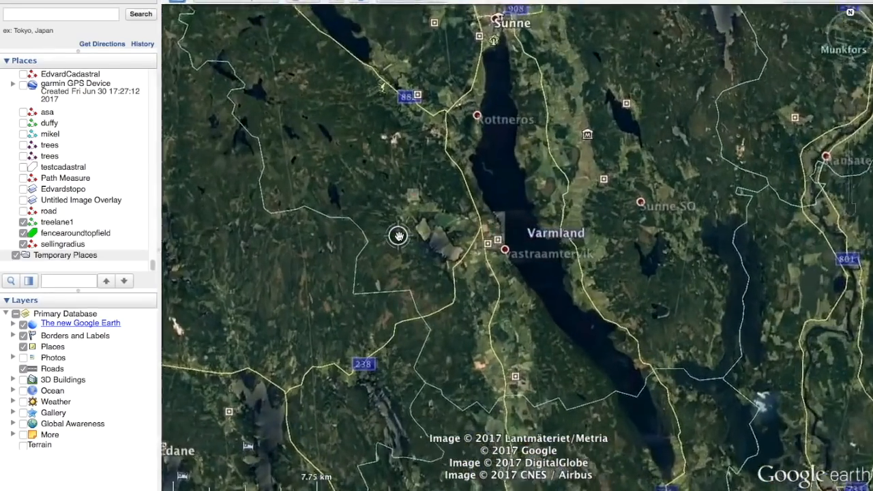
scroll(416, 183, up, 5)
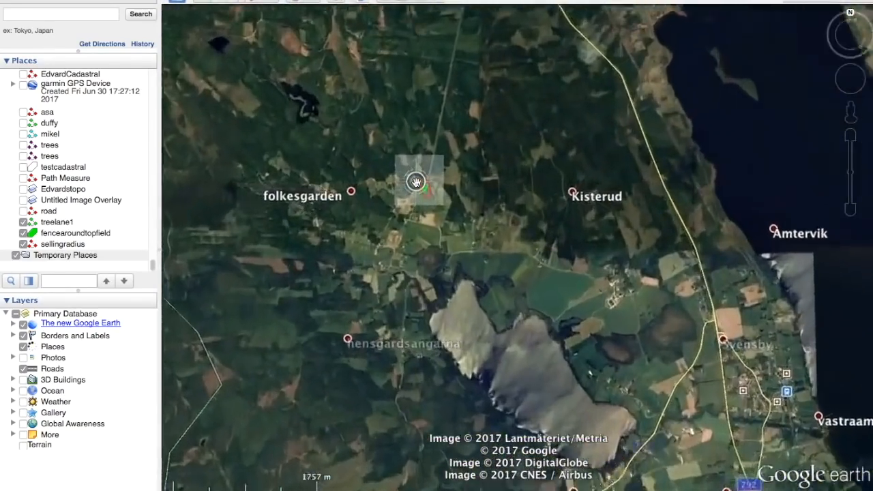
scroll(417, 182, up, 5)
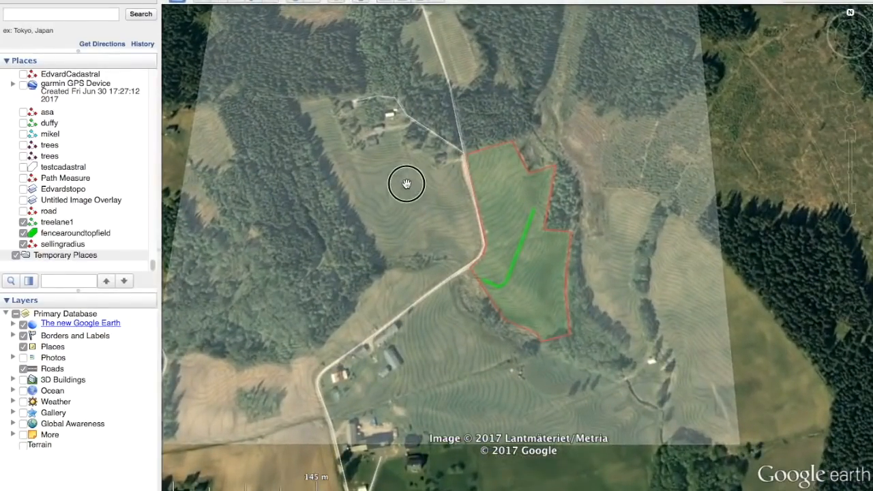
drag(407, 183, 428, 207)
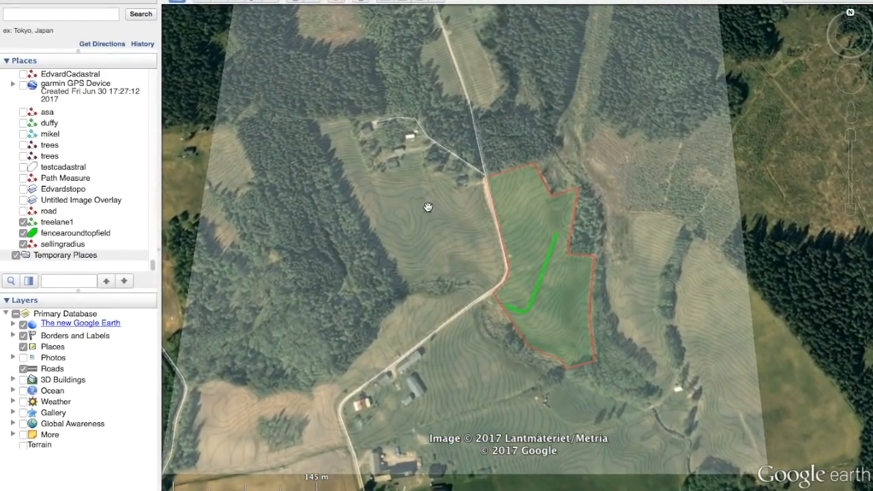
click(851, 49)
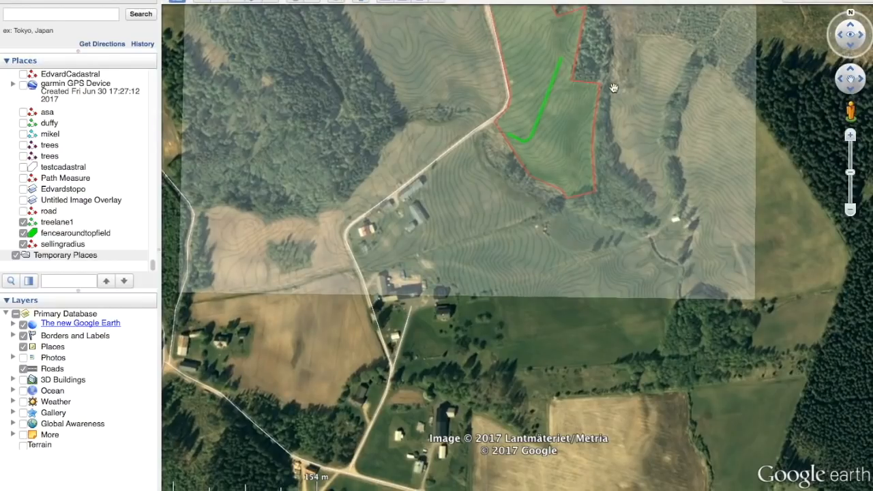
drag(608, 92, 629, 251)
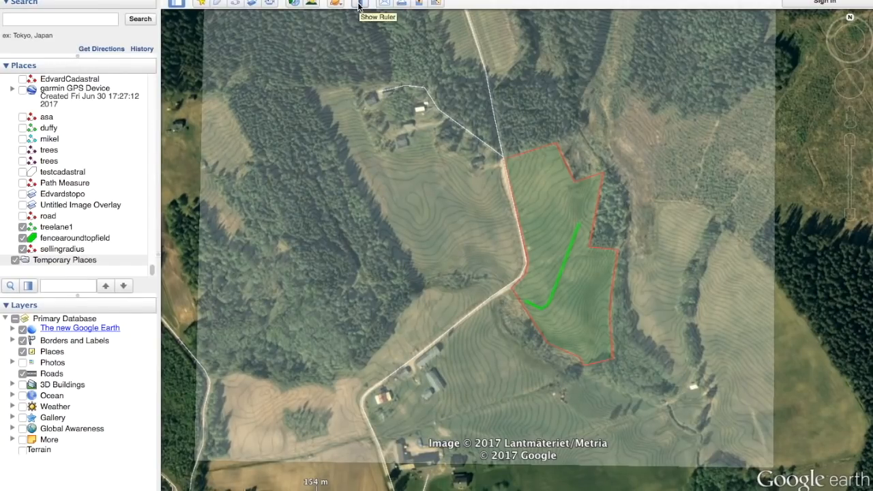
View the farm in historical imagery from 5/10/2013 and 12/31/2008
click(311, 6)
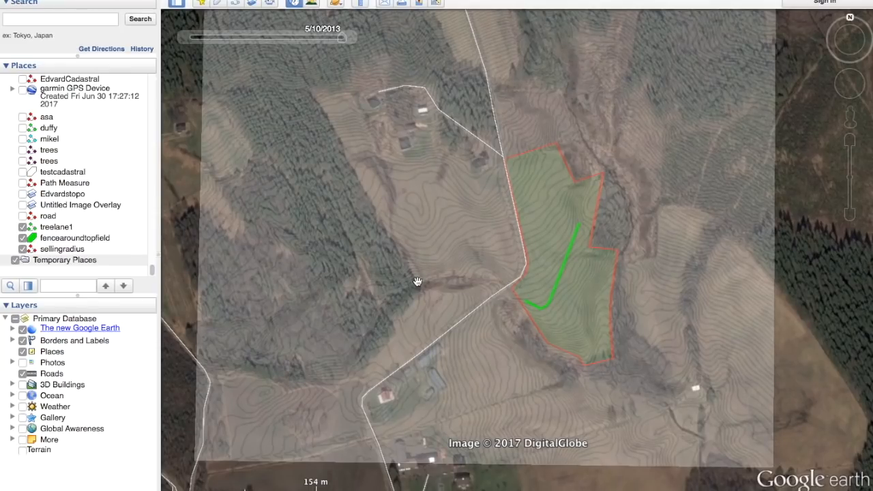
mouse_move(345, 43)
drag(342, 39, 181, 43)
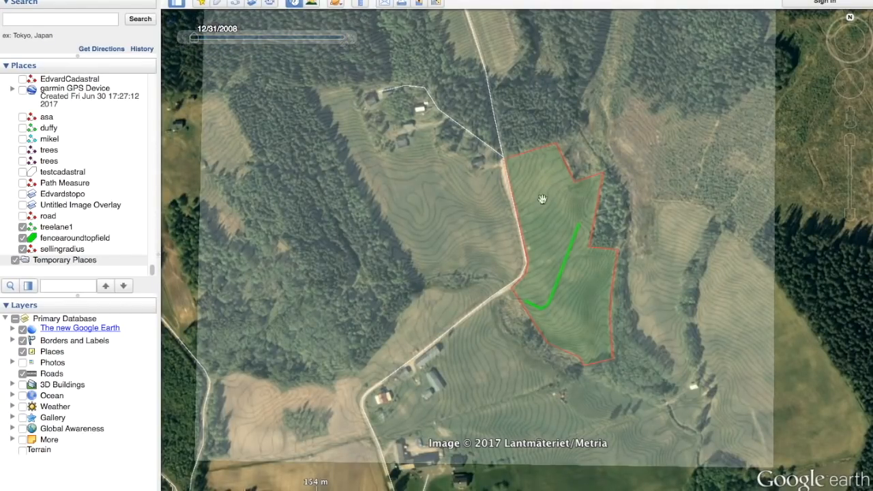
View the farm's terrain under simulated sunlight, and turn off both the sunlight and the historical imagery
mouse_move(215, 36)
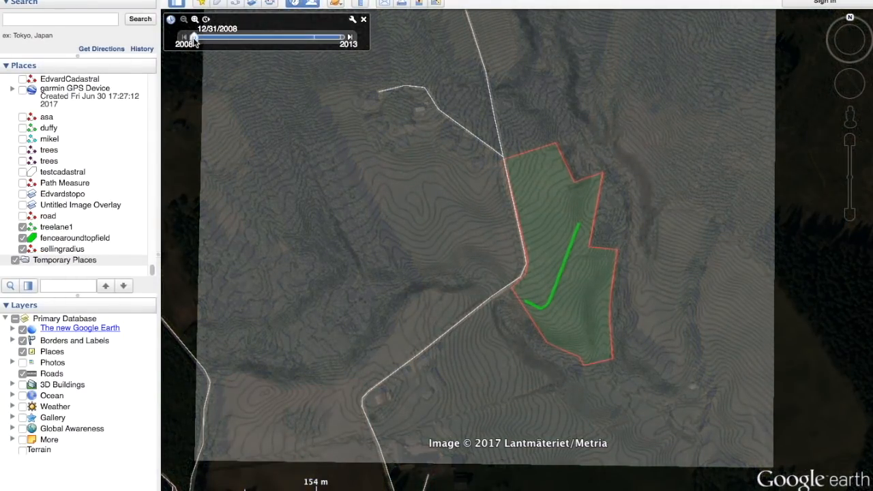
mouse_move(197, 40)
mouse_down()
mouse_move(306, 45)
mouse_move(193, 45)
mouse_up()
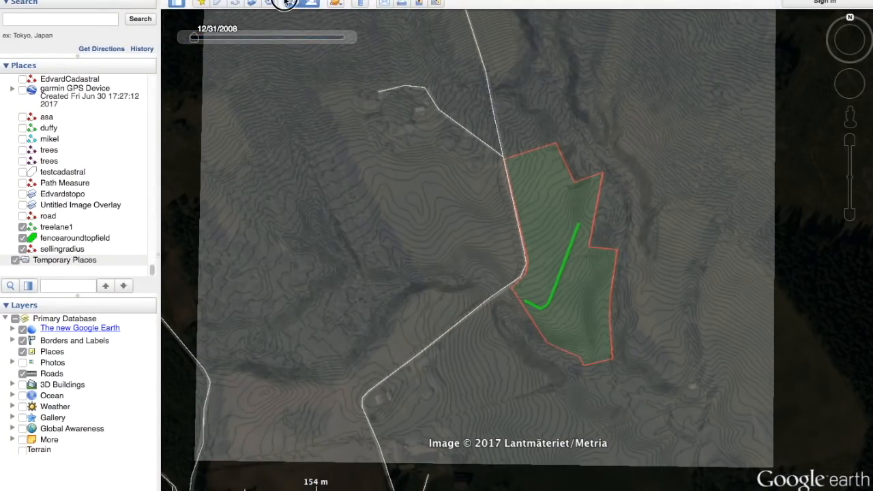
click(313, 4)
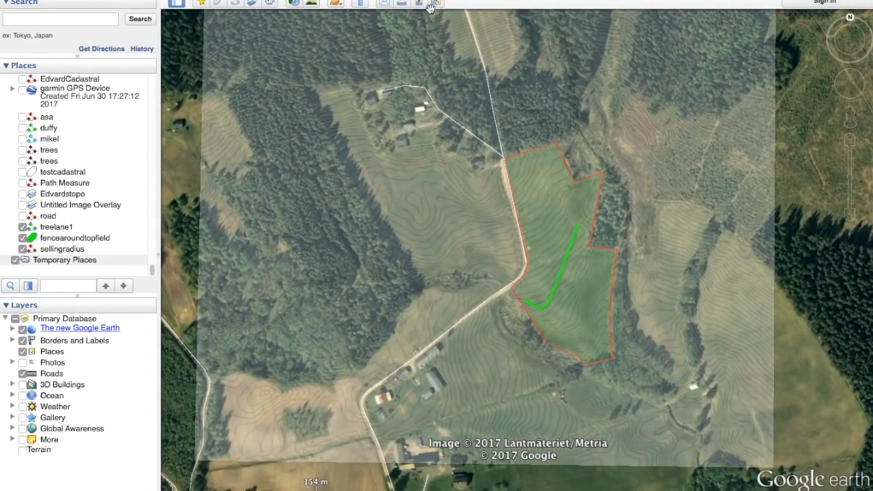
Try a new placemark on the open field just east of the contour overlay and discard it
click(204, 28)
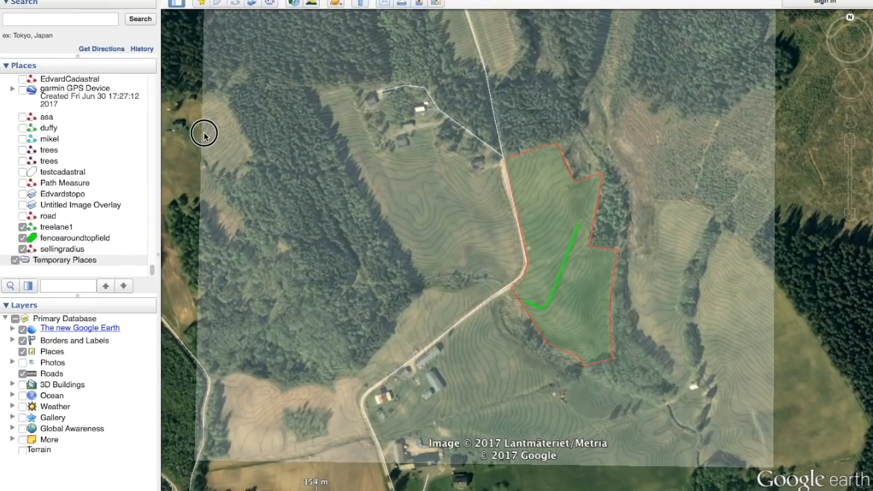
click(202, 4)
drag(535, 258, 797, 361)
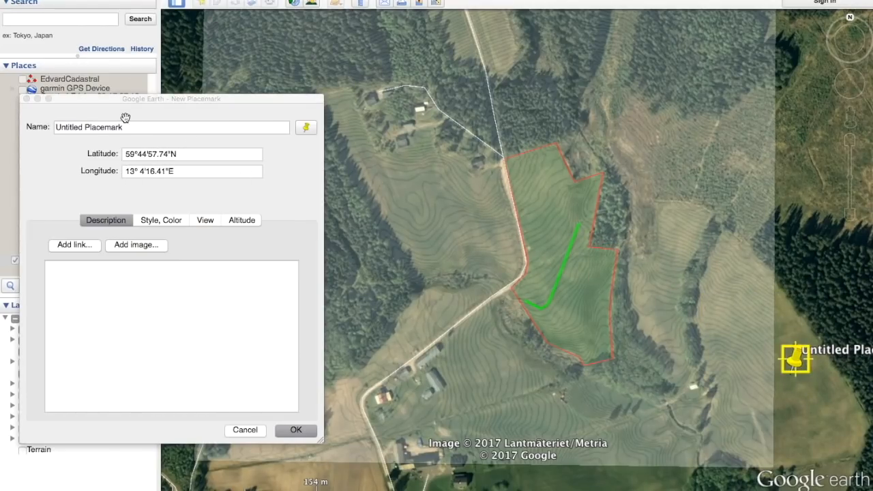
click(235, 429)
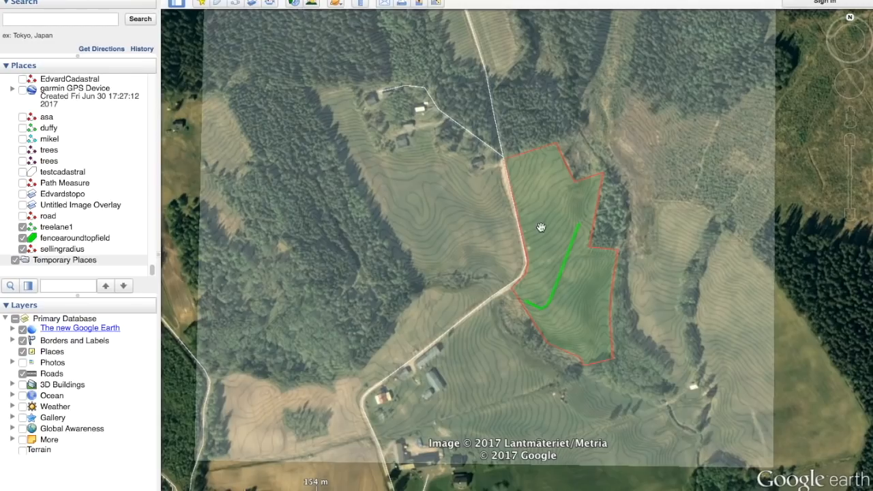
Open the fencearoundtopfield polygon for editing and view its perimeter and area measurements
scroll(583, 294, up, 3)
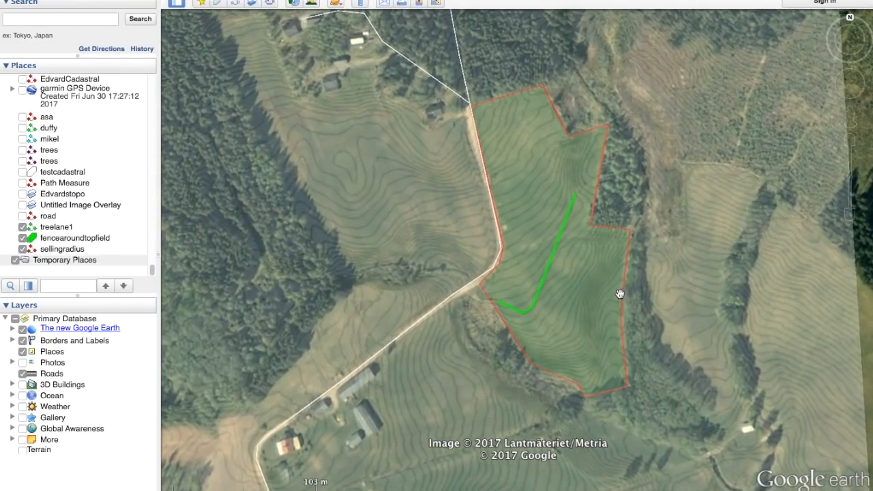
right_click(42, 239)
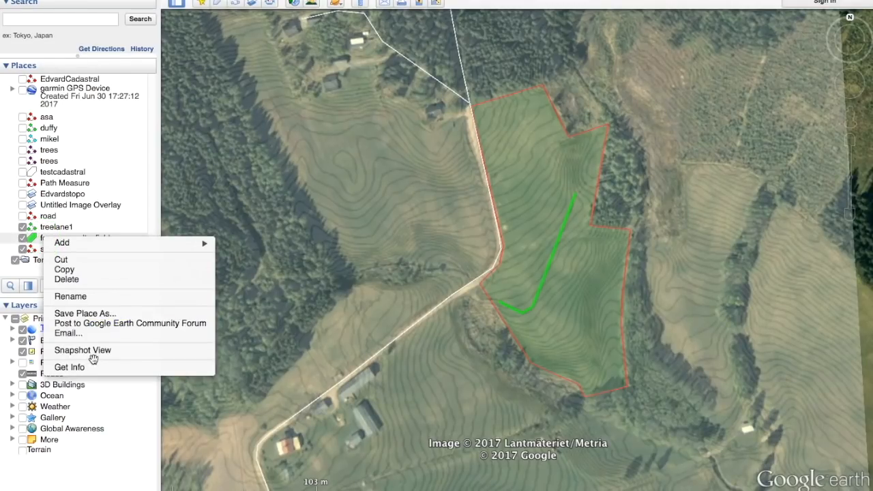
click(70, 367)
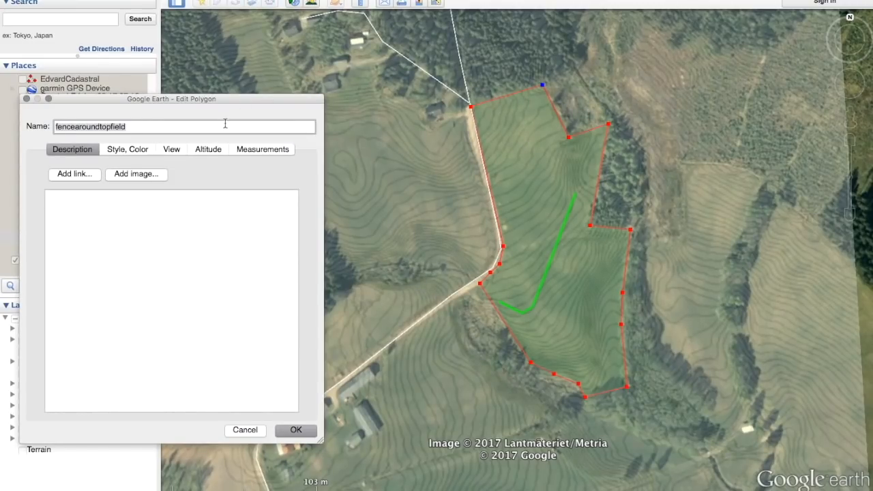
click(259, 150)
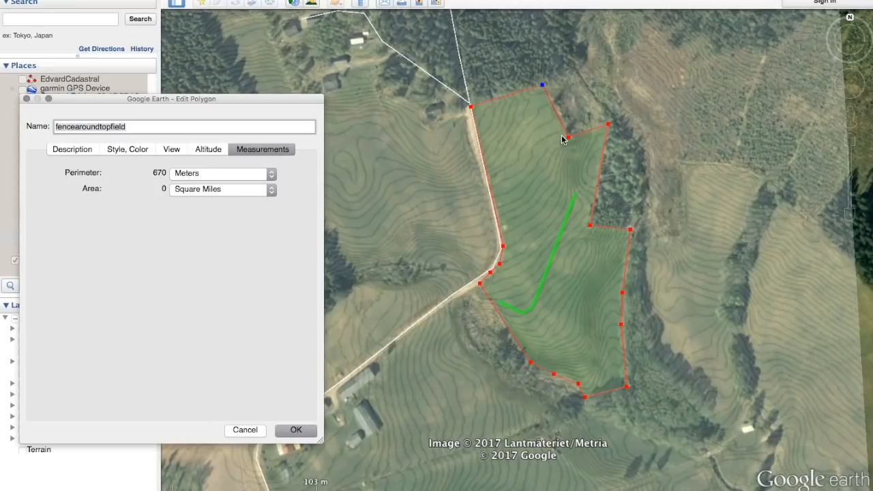
Add a point to the fencearoundtopfield polygon and place it on the field's northern edge between the two upper corners
scroll(505, 276, up, 5)
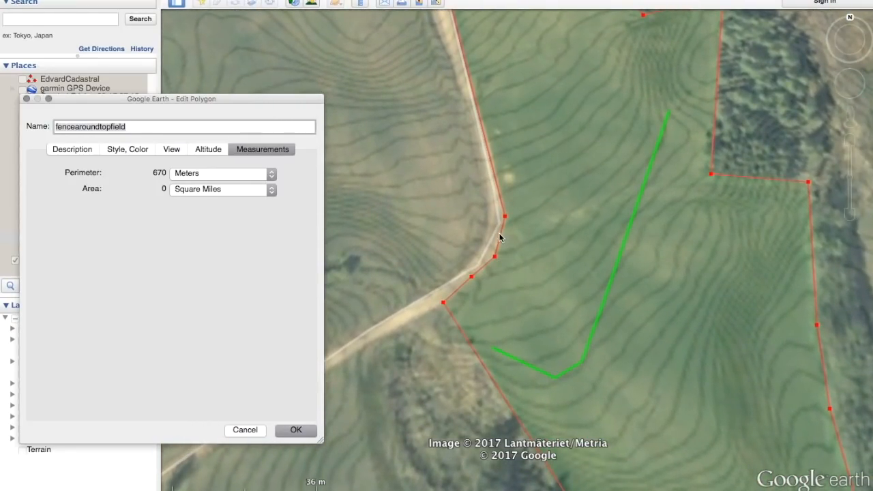
click(500, 240)
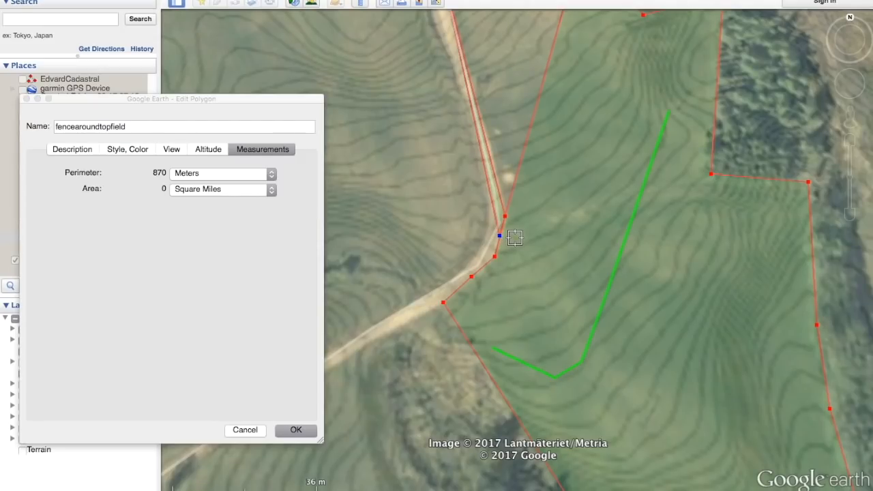
scroll(515, 237, down, 6)
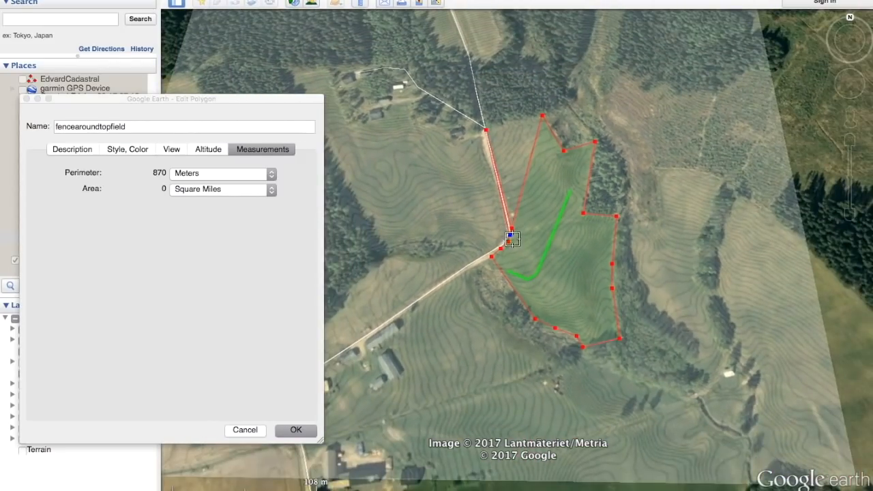
drag(511, 239, 508, 126)
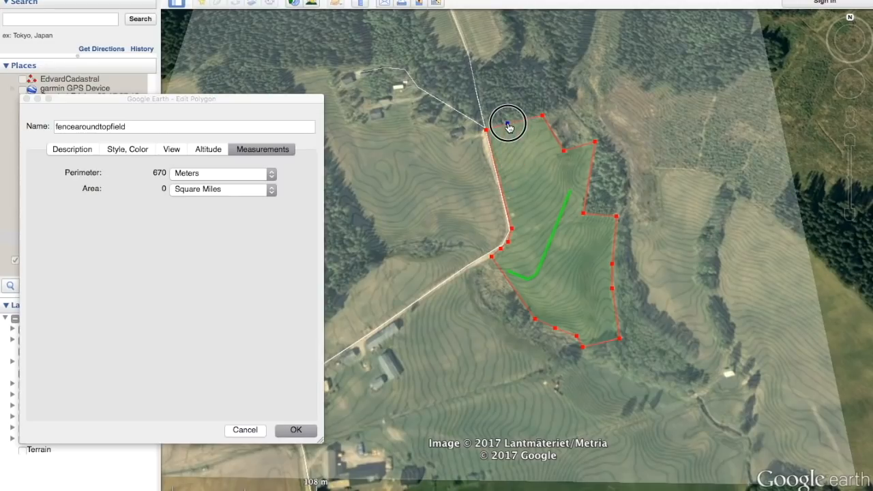
Refine the fence polygon with extra points on its western edge so the outline follows the bend in the road
click(512, 230)
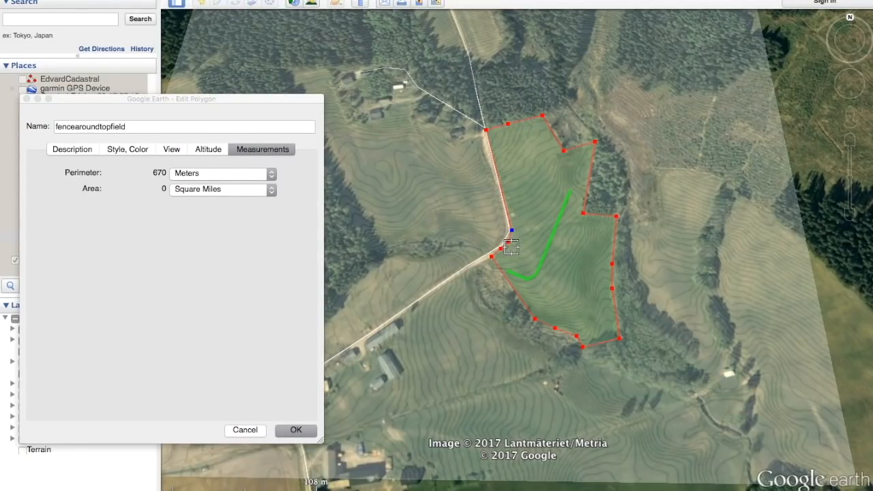
scroll(511, 246, up, 2)
scroll(511, 244, up, 2)
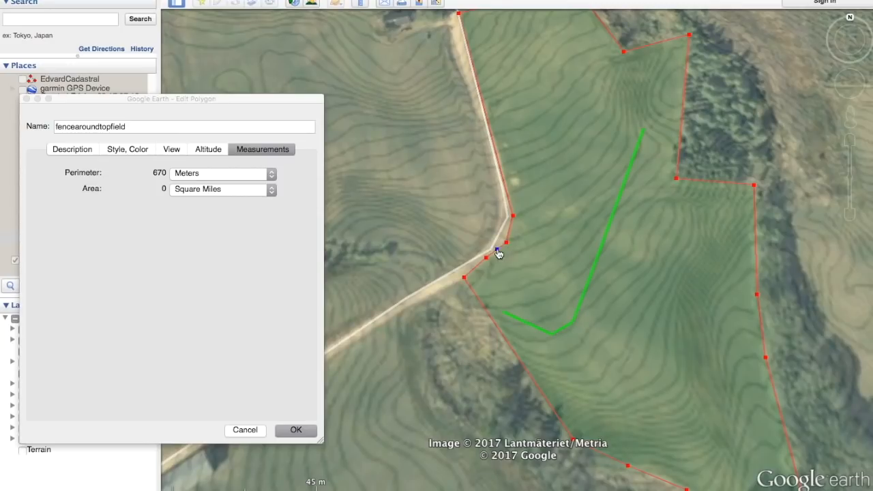
click(513, 218)
click(512, 232)
drag(508, 243, 507, 242)
click(498, 249)
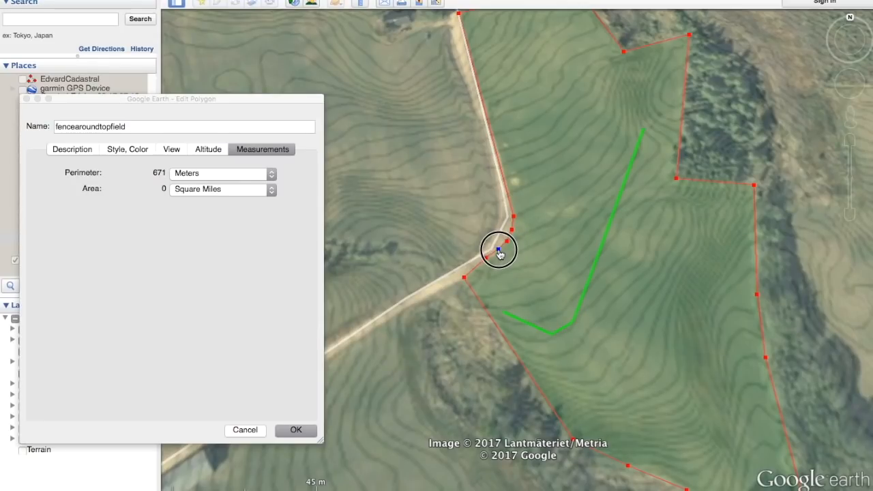
Try another point at the road bend on the fence polygon's western edge and discard the polygon edits
click(487, 262)
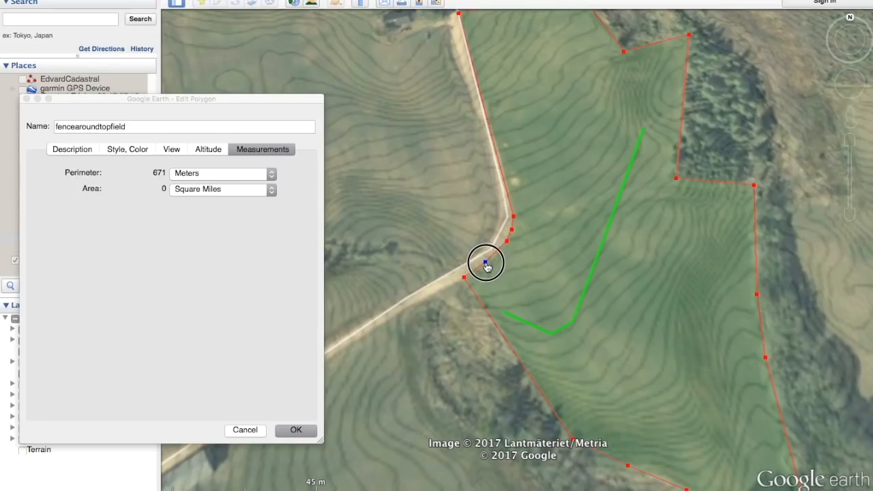
click(852, 20)
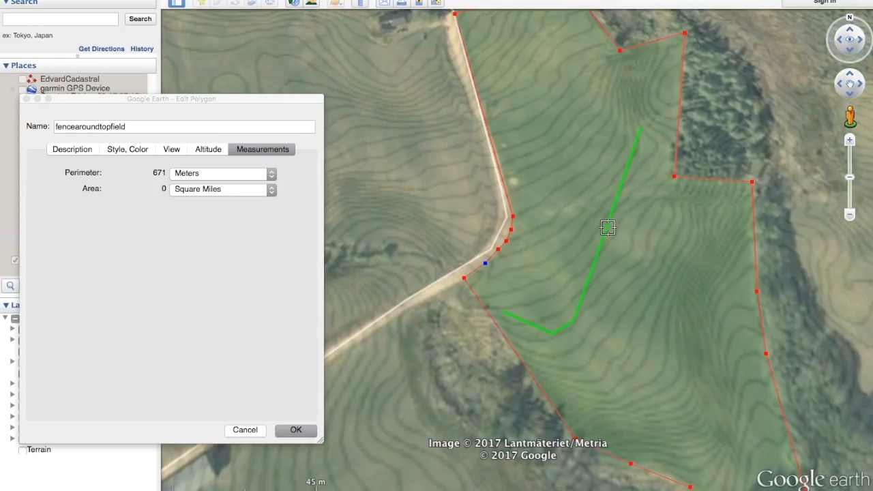
scroll(609, 217, down, 3)
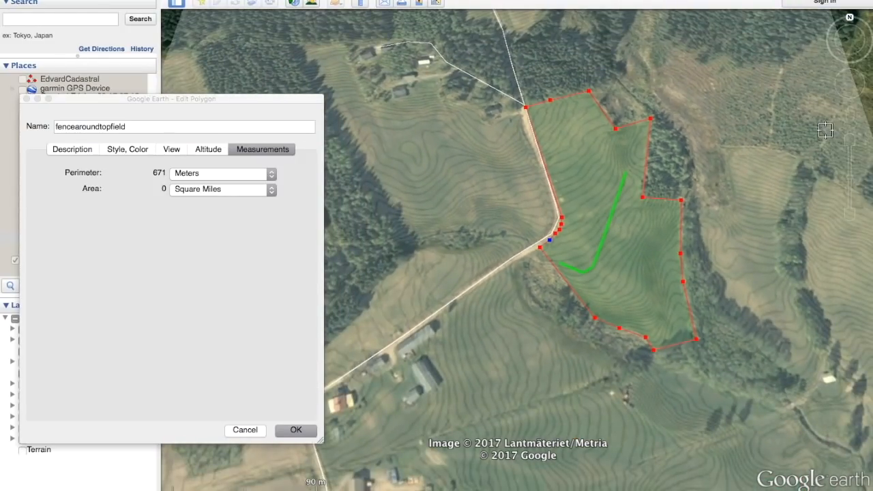
click(851, 57)
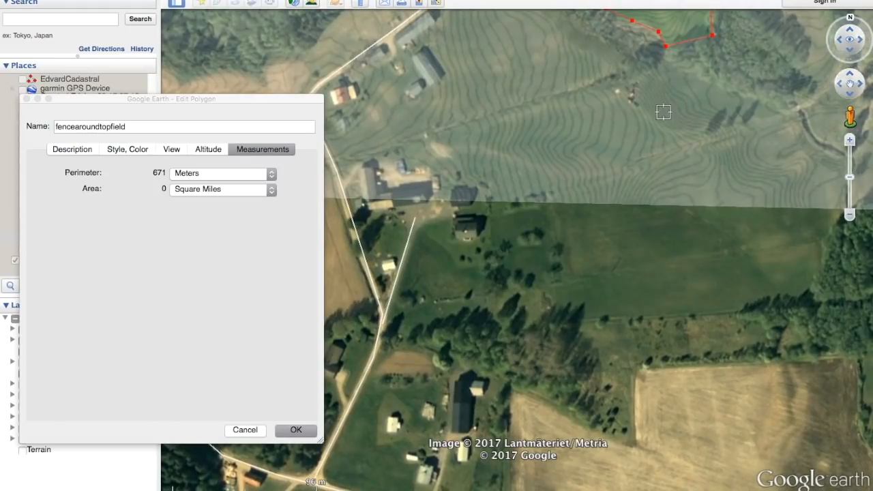
drag(664, 112, 649, 321)
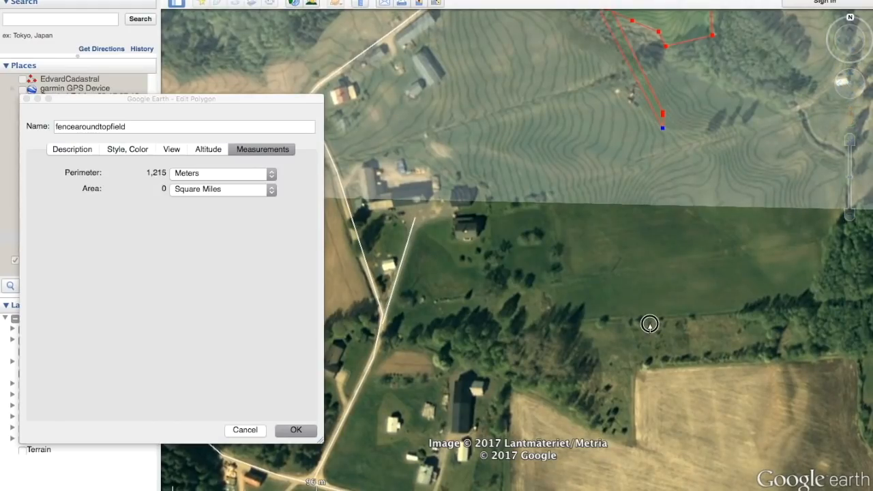
click(245, 430)
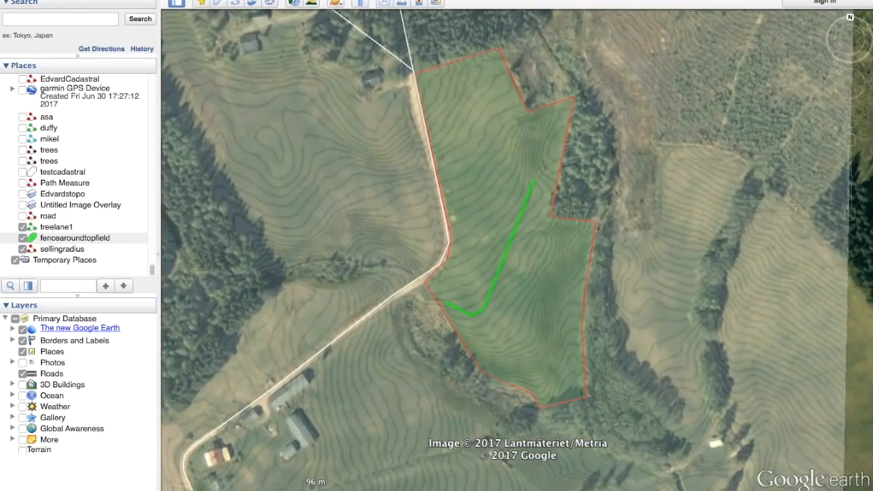
Examine the fenced top field and tree lane against the full extent of the contour overlay and surrounding land
drag(635, 289, 684, 294)
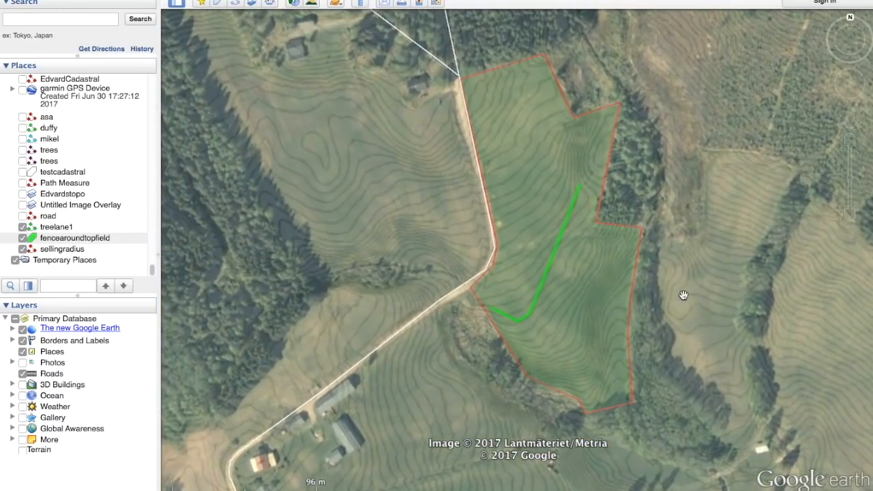
scroll(683, 294, down, 2)
scroll(689, 280, down, 3)
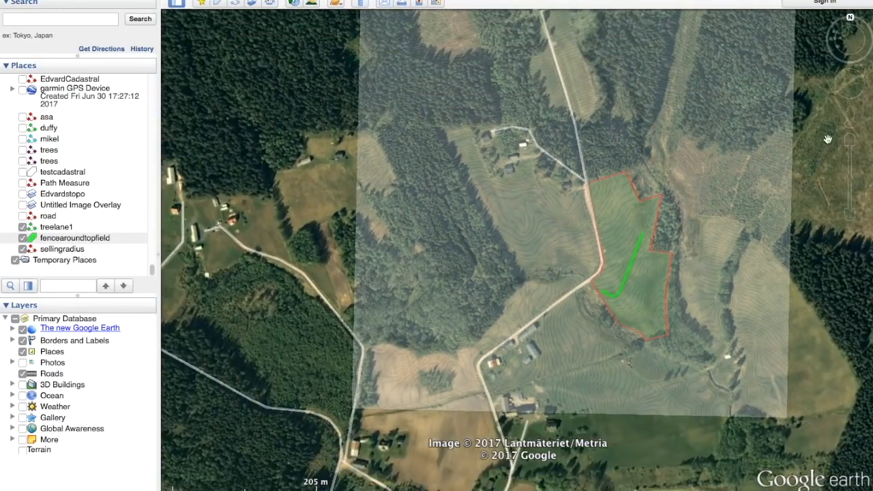
click(851, 54)
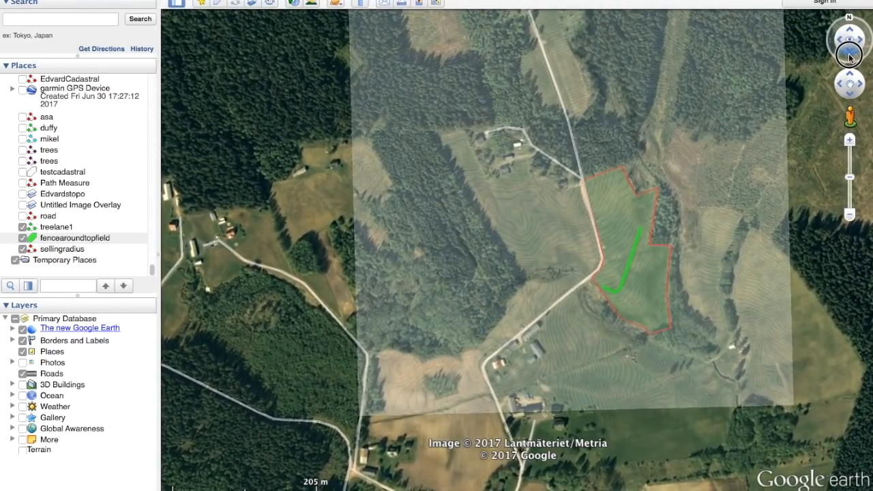
scroll(585, 243, up, 3)
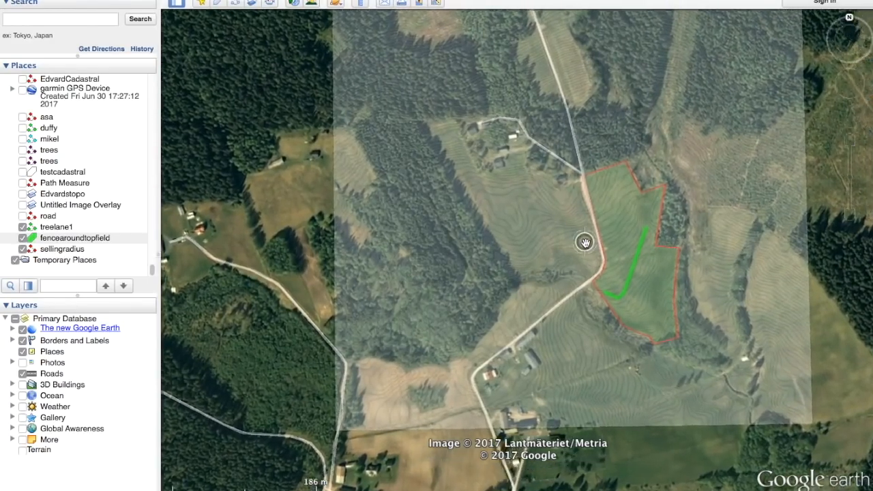
drag(655, 294, 596, 241)
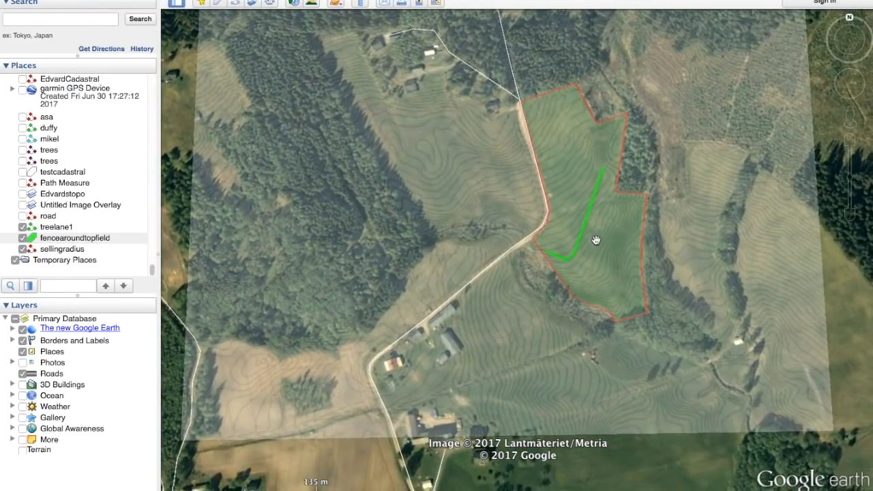
click(850, 18)
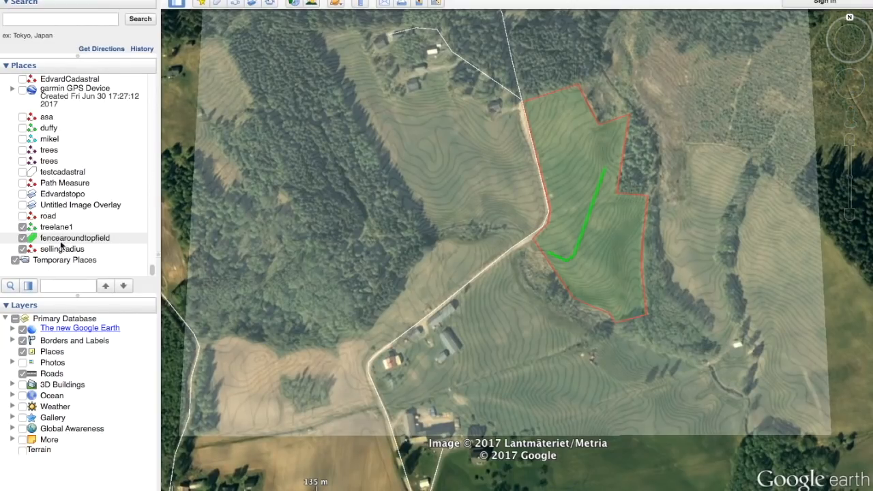
Hide the sellingradius, fencearoundtopfield and treelane1 places from the map
click(23, 249)
click(22, 238)
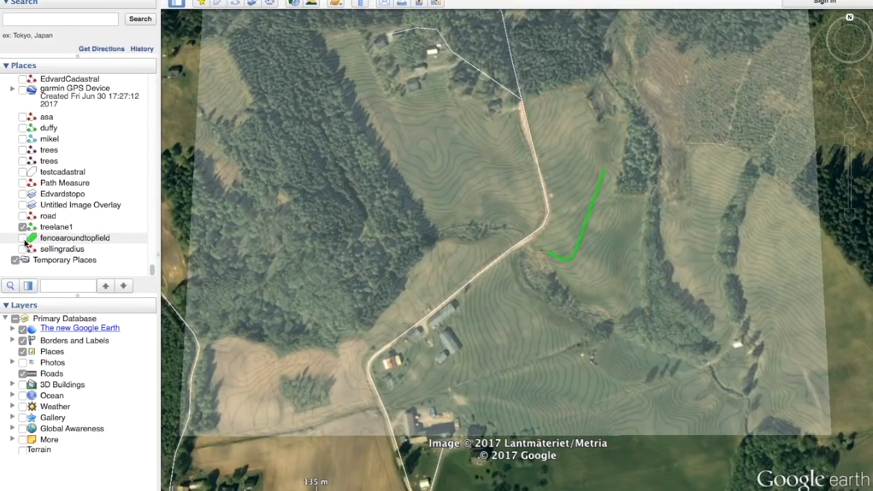
click(23, 227)
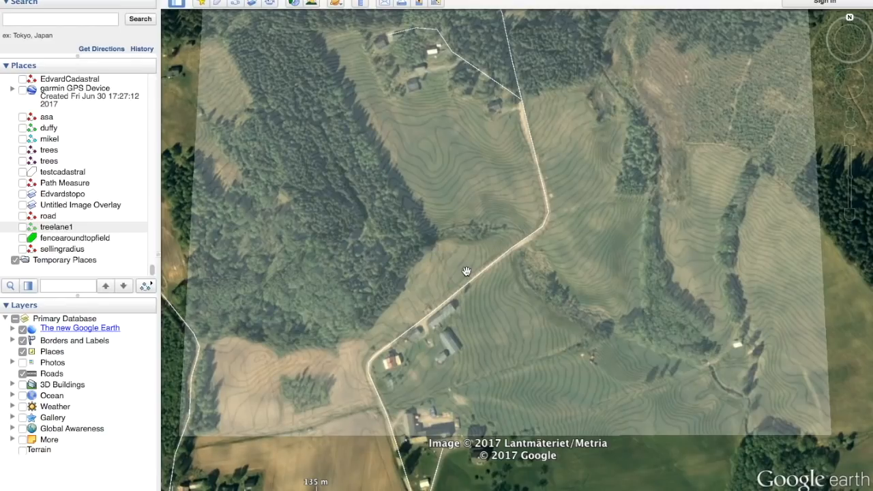
drag(531, 202, 484, 290)
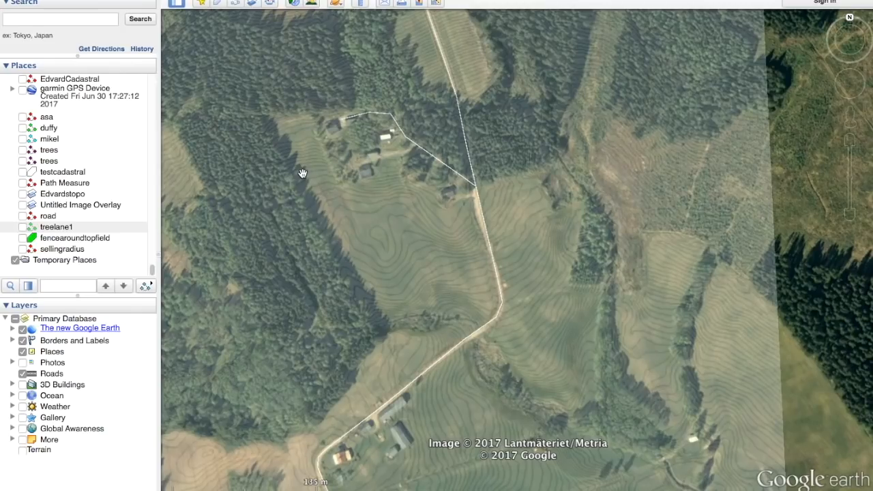
drag(429, 283, 421, 239)
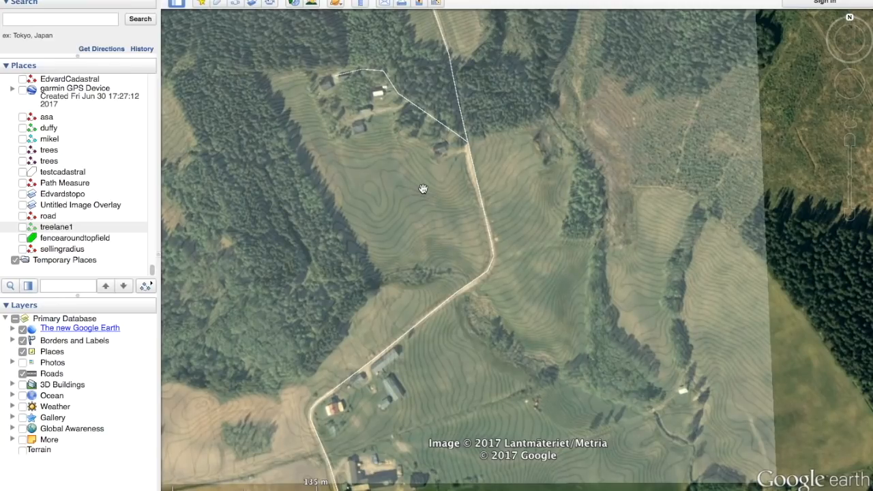
scroll(423, 189, down, 5)
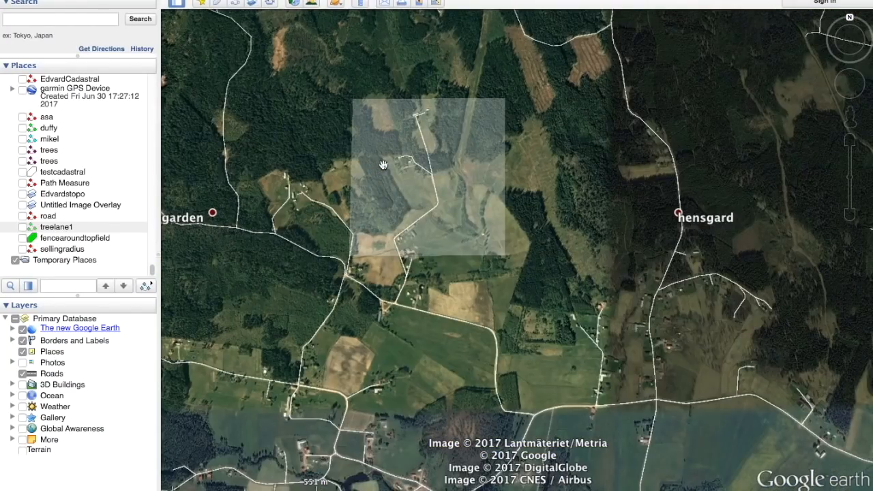
scroll(383, 164, up, 5)
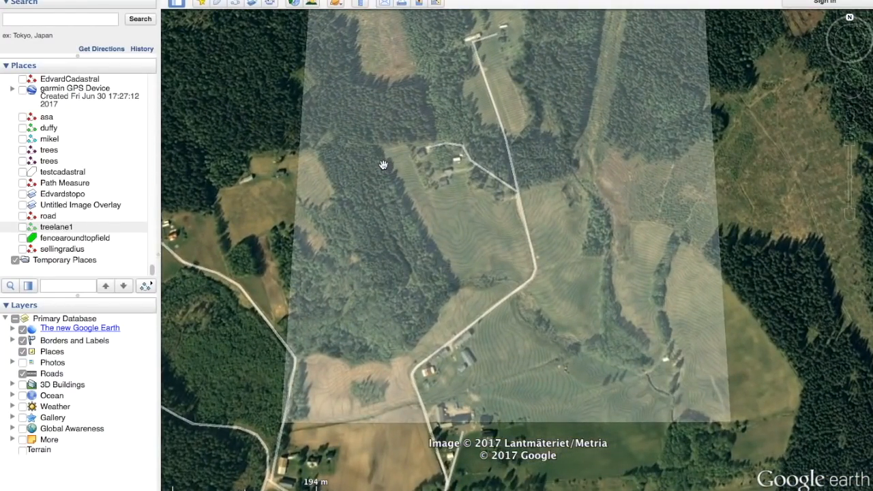